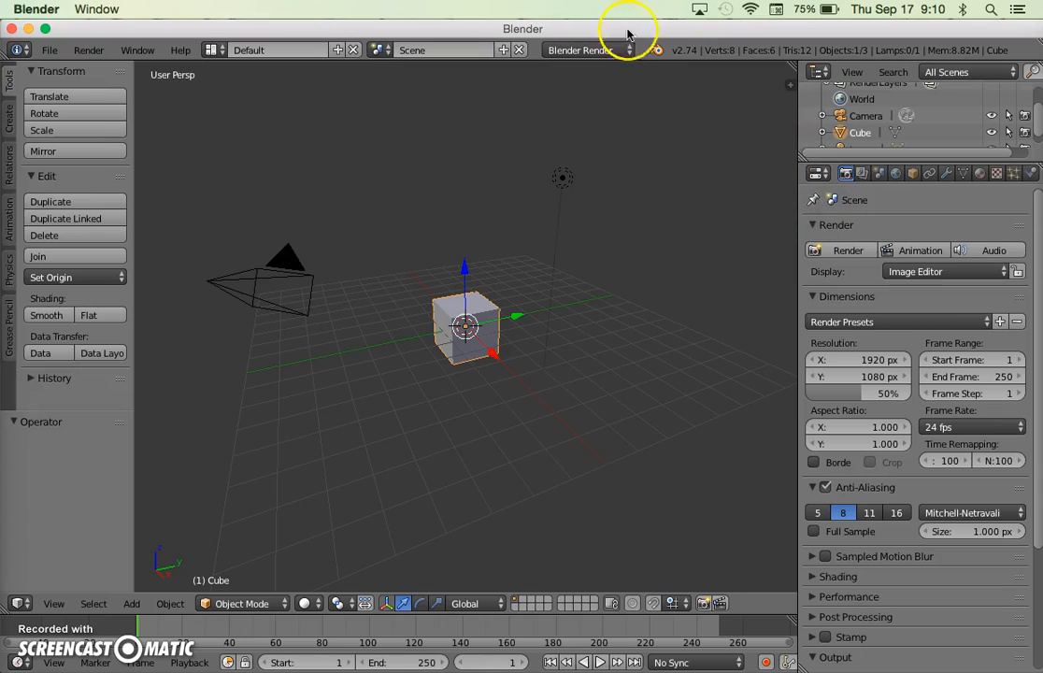
# Step: Switch the render engine to Blender Game and test-run the scene twice in the embedded player
pyautogui.click(581, 52)
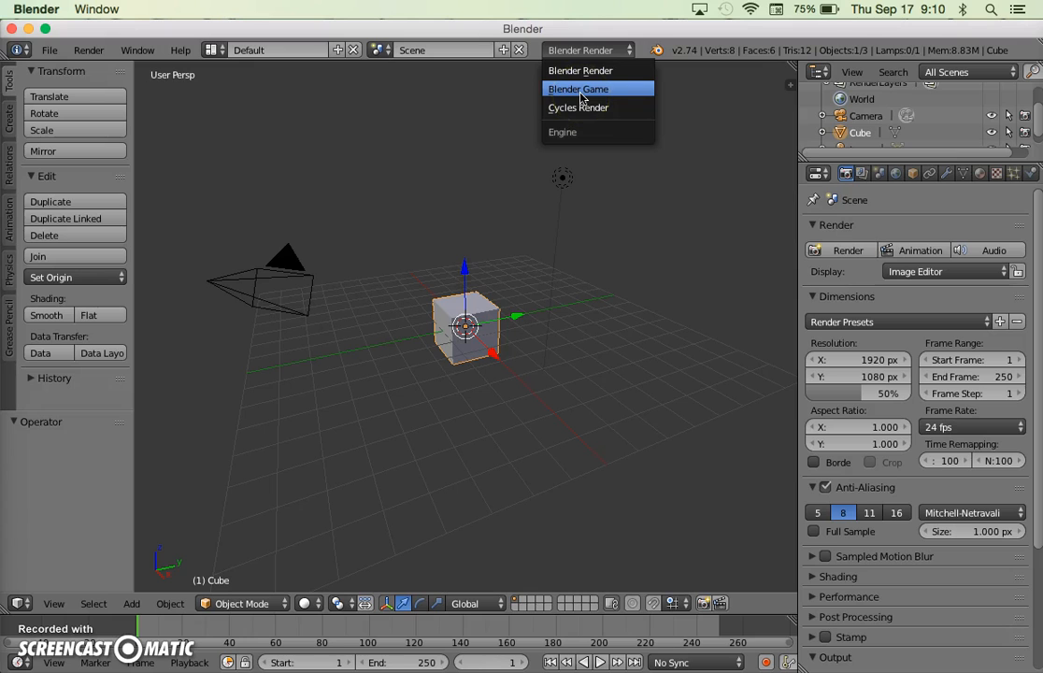
pyautogui.click(580, 93)
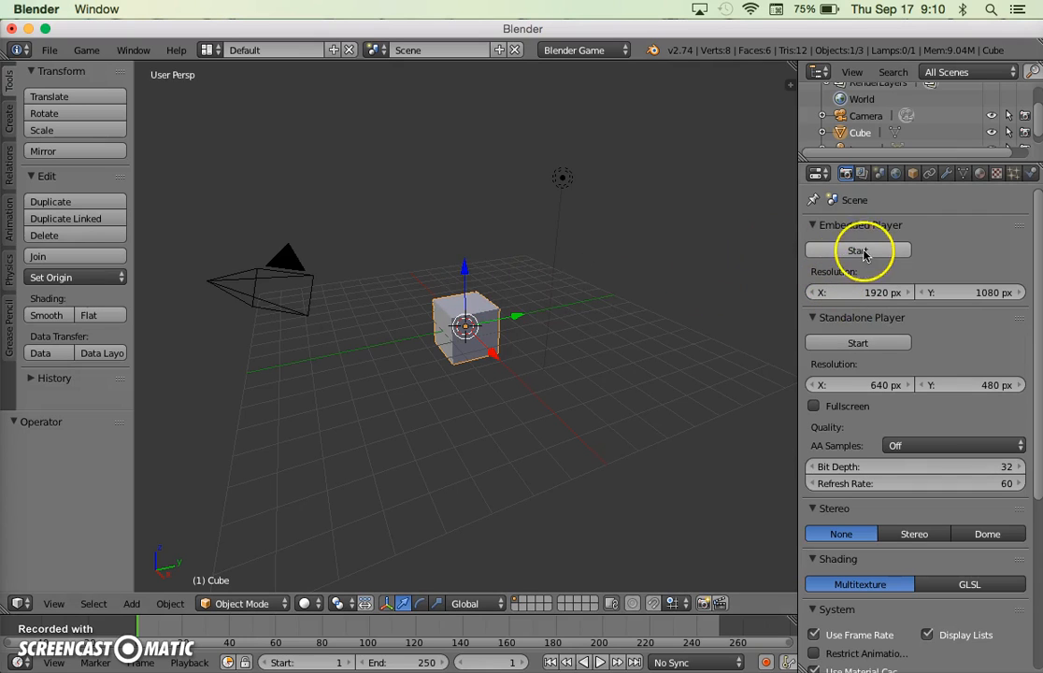
pyautogui.click(858, 250)
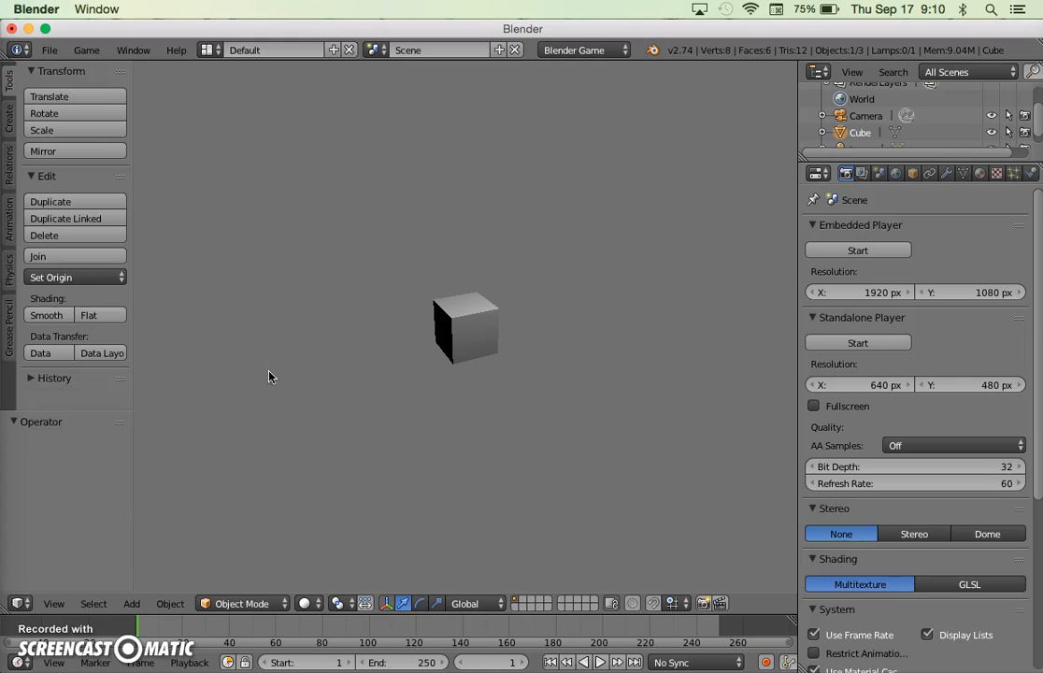
pyautogui.press('Escape')
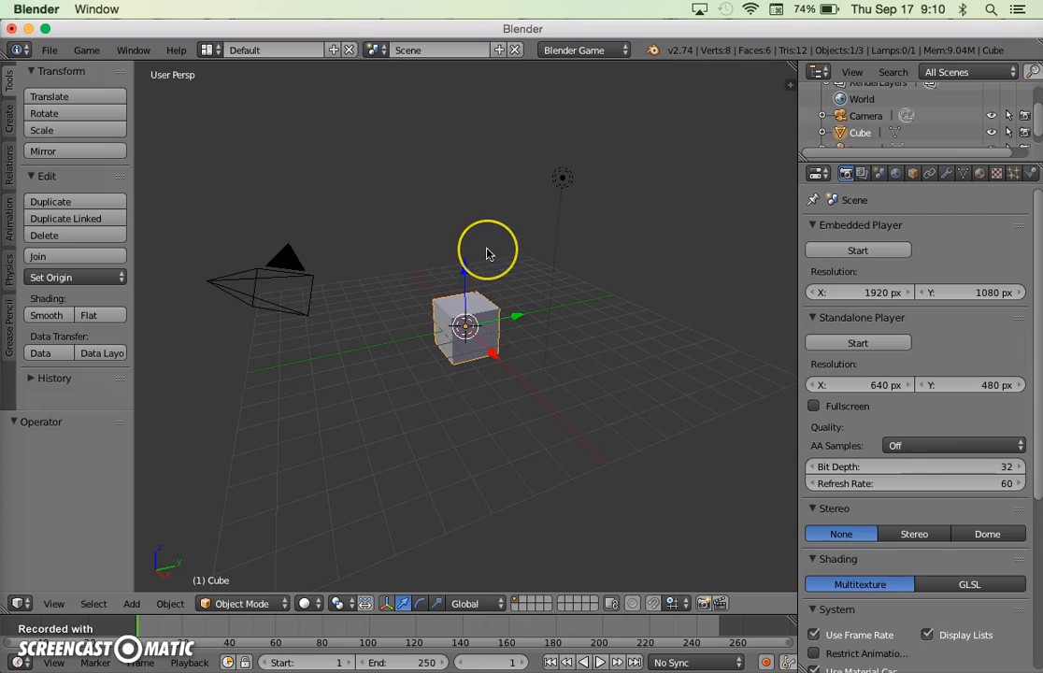
pyautogui.press('p')
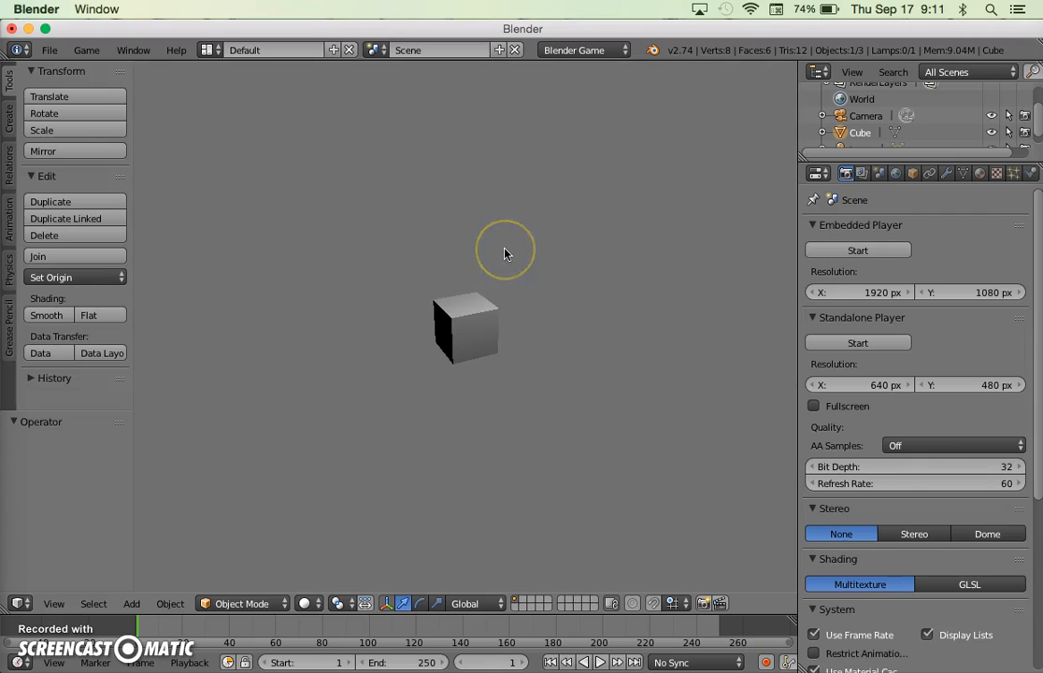
pyautogui.press('Escape')
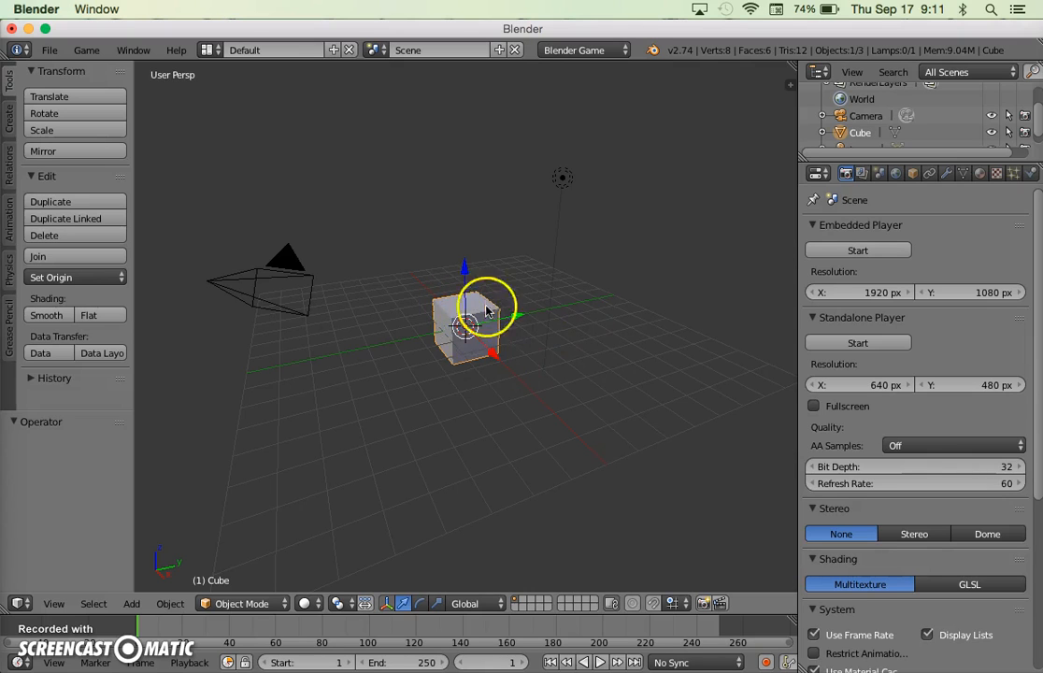
# Step: Set the cube's game physics type to Rigid Body
pyautogui.click(1031, 176)
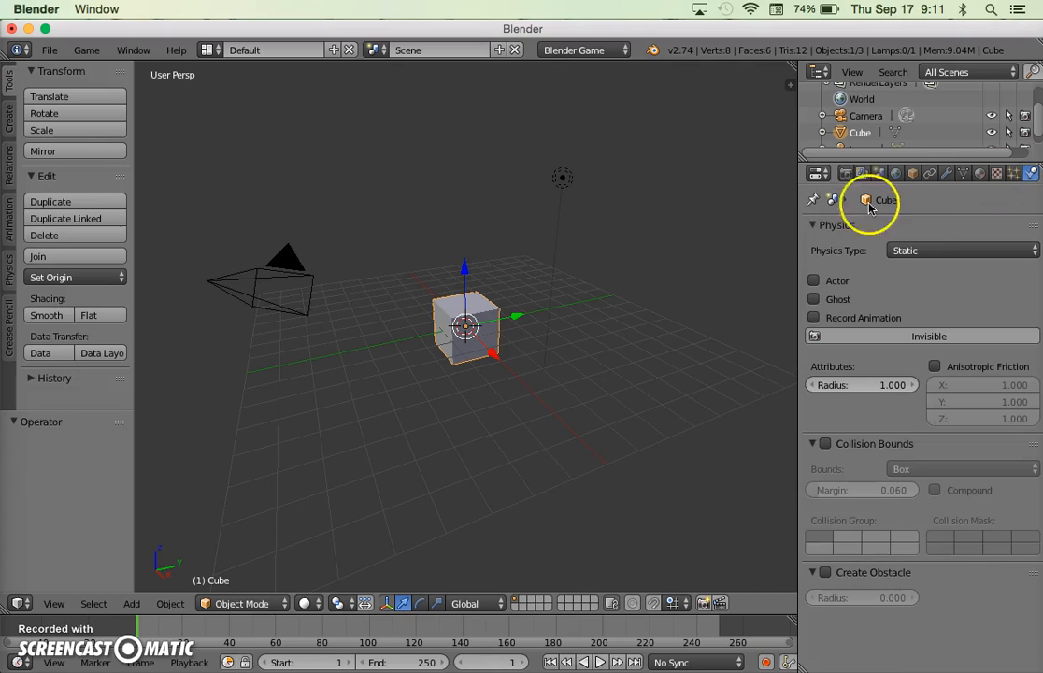
pyautogui.click(912, 253)
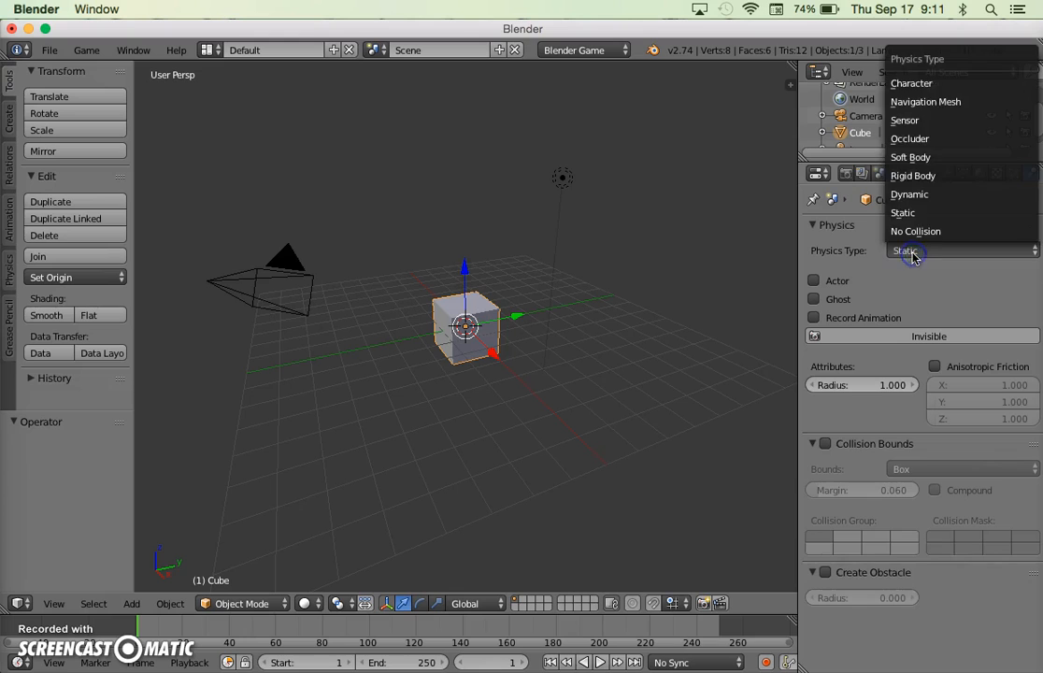
pyautogui.click(927, 178)
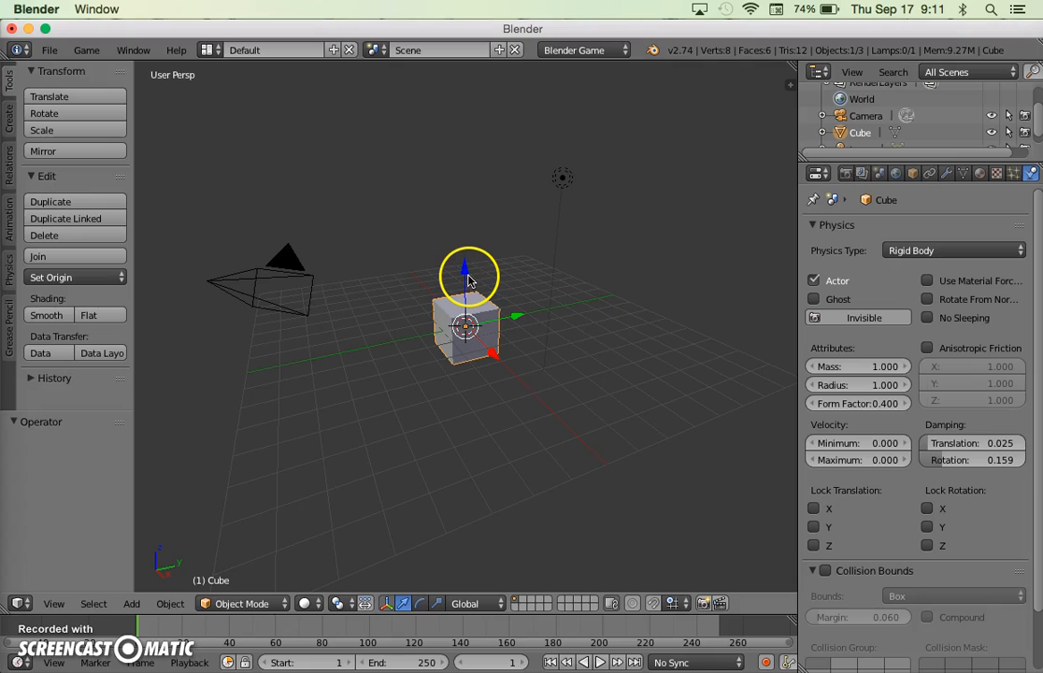
# Step: Raise the cube about 2.9 units along the Z axis and test-run the game
pyautogui.moveTo(469, 278); pyautogui.dragTo(468, 236)
pyautogui.press('p')
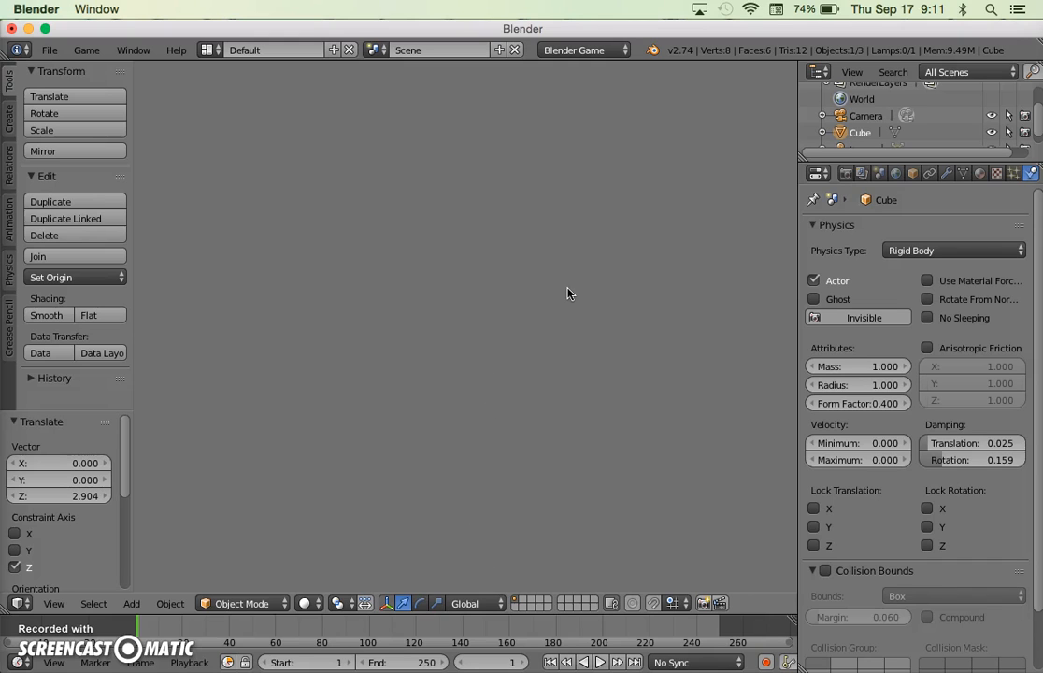
pyautogui.press('Escape')
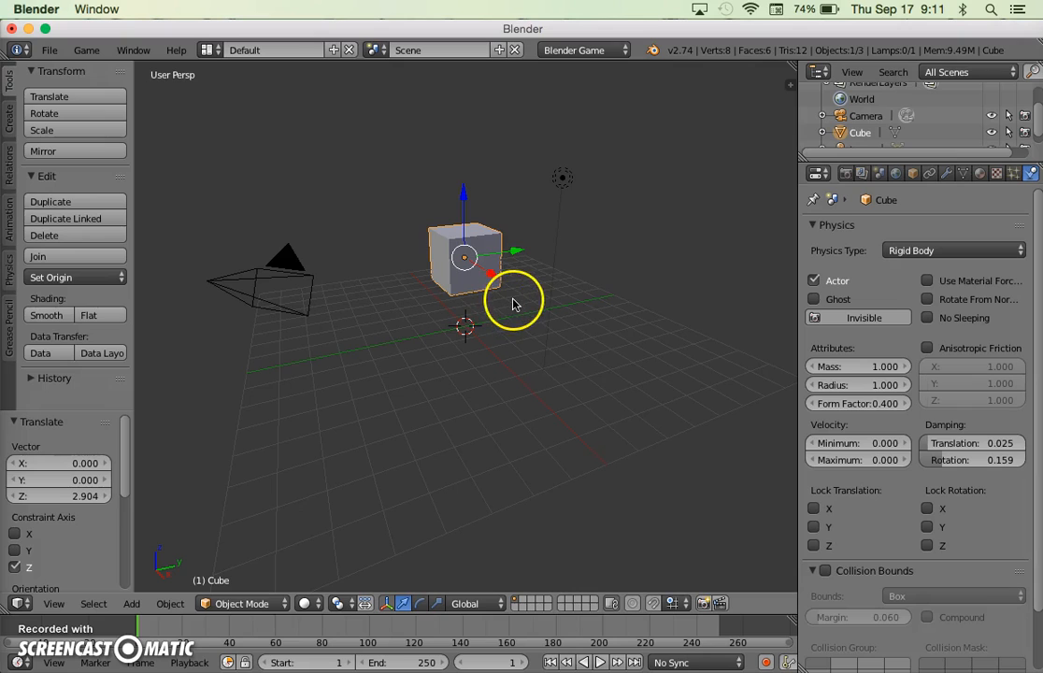
pyautogui.press('a')
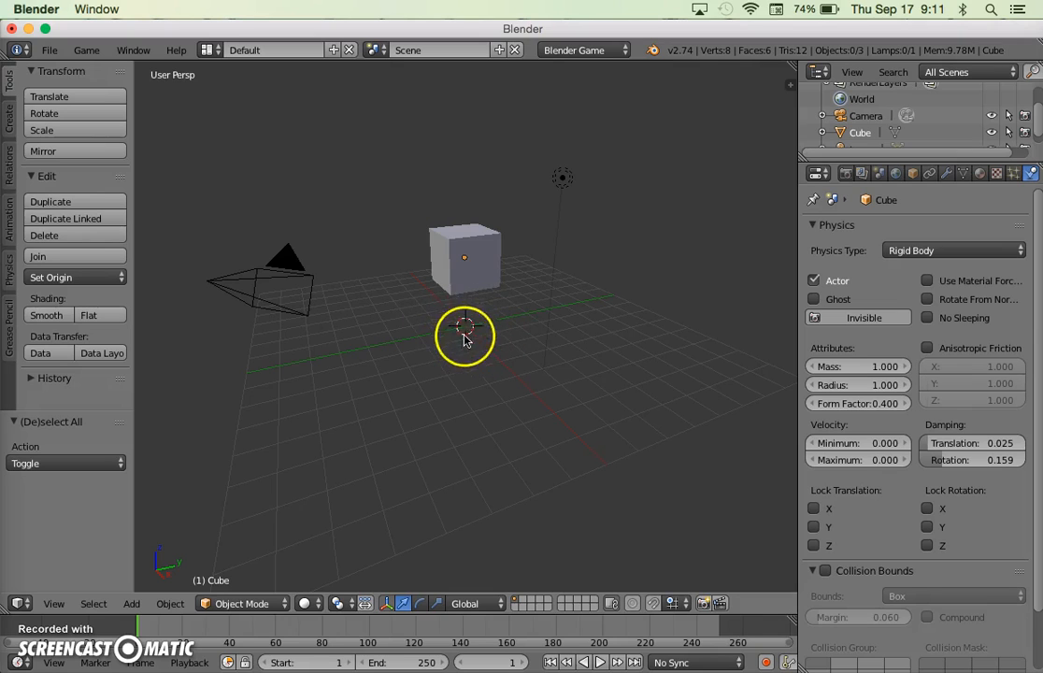
pyautogui.click(533, 381)
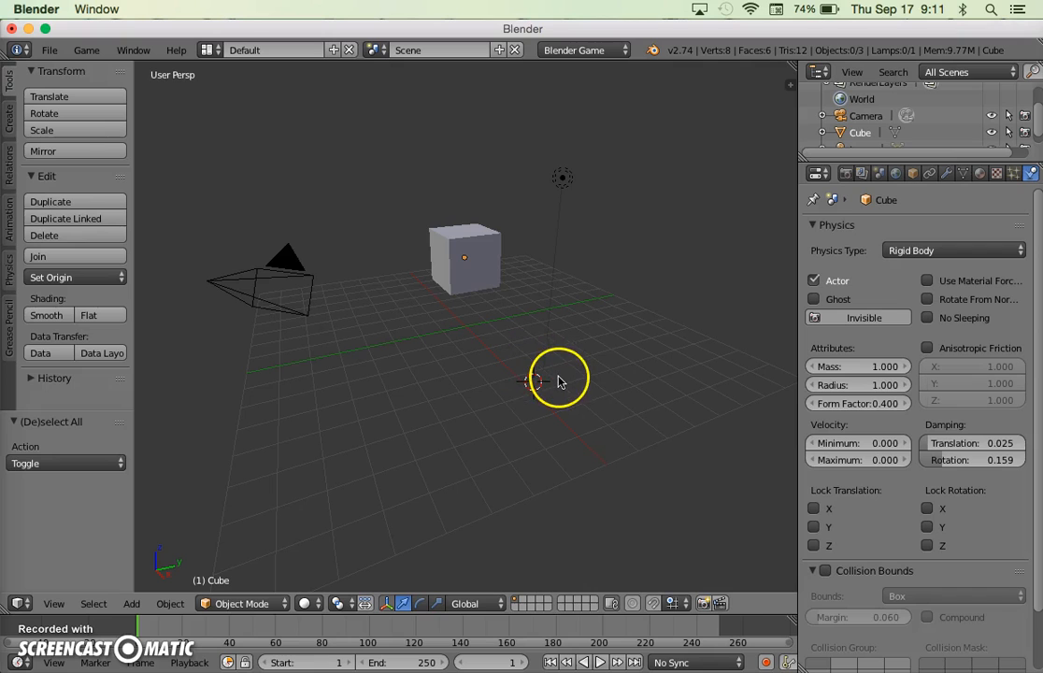
pyautogui.hotkey('ctrl', 'z')
# Step: Set the 3D cursor location to X 0, Y 0, Z 0
pyautogui.moveTo(536, 380); pyautogui.dragTo(466, 337, button='middle')
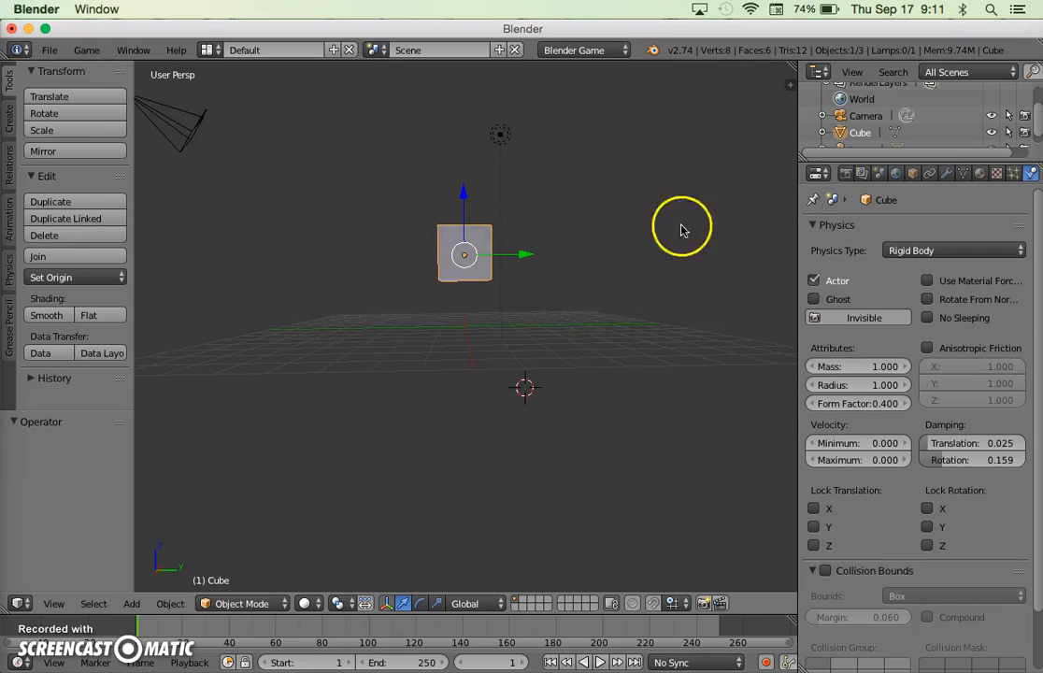
pyautogui.click(790, 85)
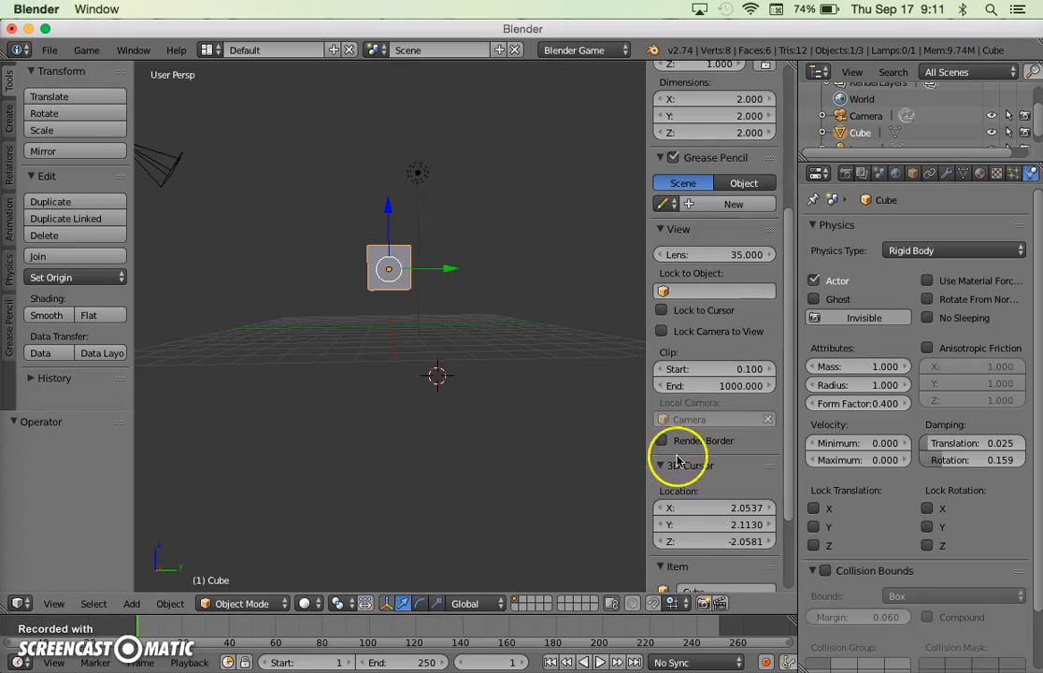
pyautogui.click(700, 507)
pyautogui.write('0')
pyautogui.press('Tab')
pyautogui.write('0')
pyautogui.press('Tab')
pyautogui.write('0')
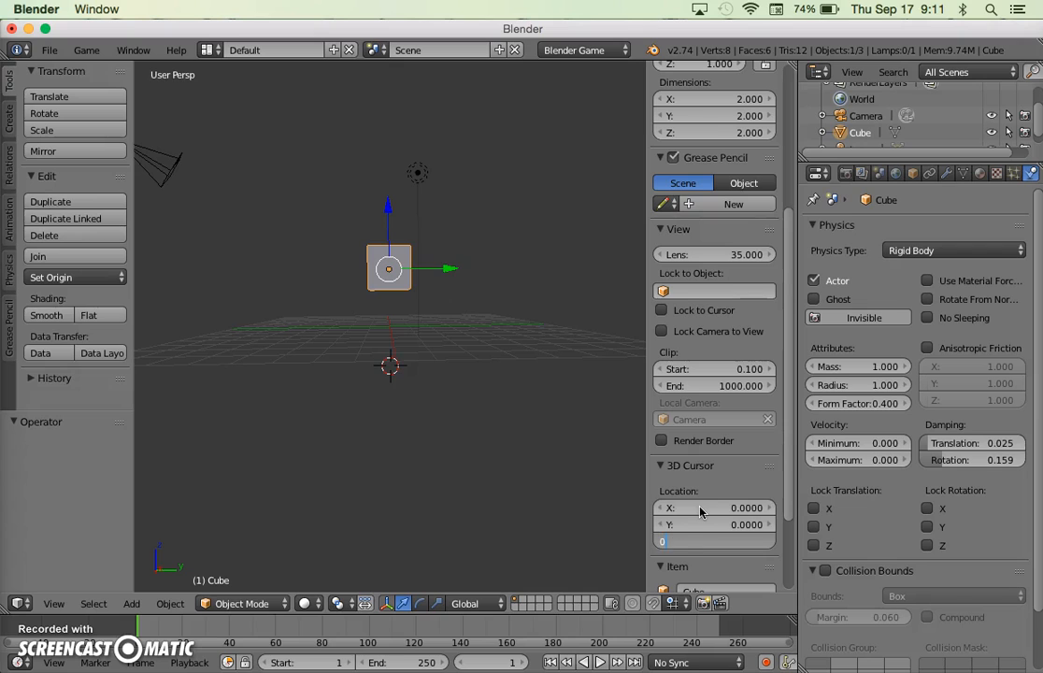
pyautogui.press('Tab')
pyautogui.click(725, 484)
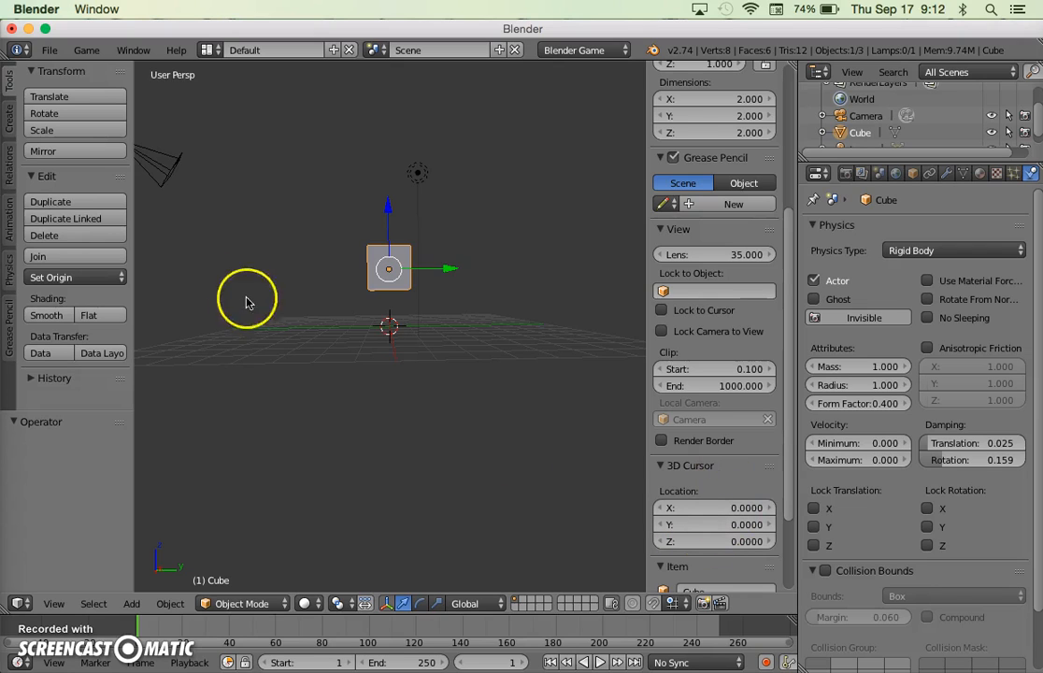
# Step: Add a plane mesh at the 3D cursor below the cube and scale it up by about 4.25
pyautogui.hotkey('shift', 'a')
pyautogui.moveTo(431, 366)
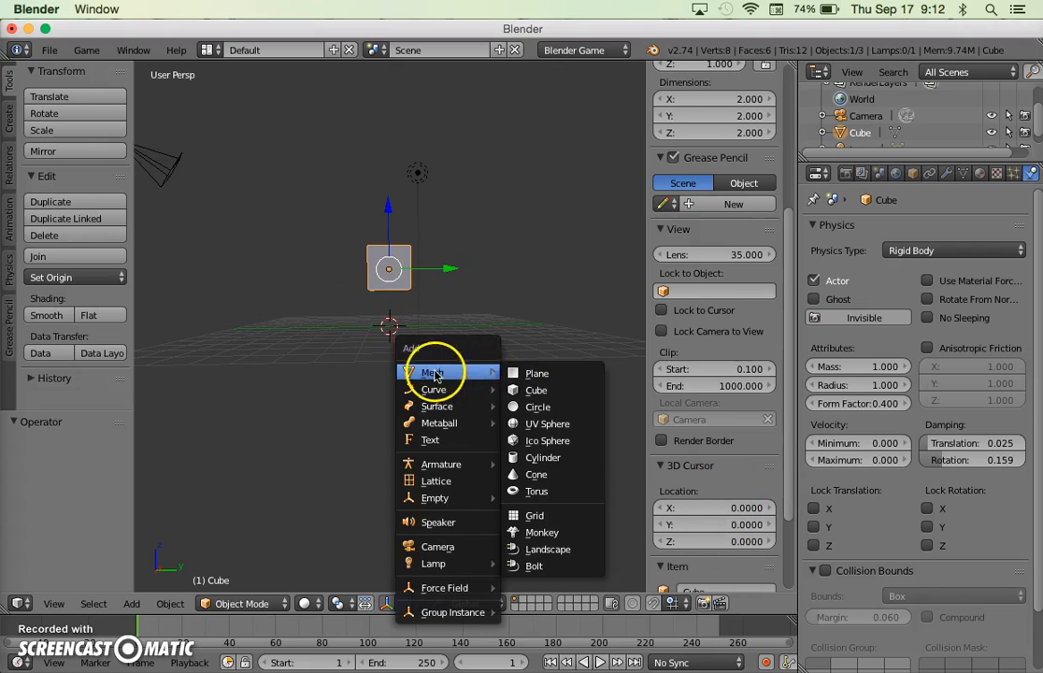
pyautogui.click(531, 375)
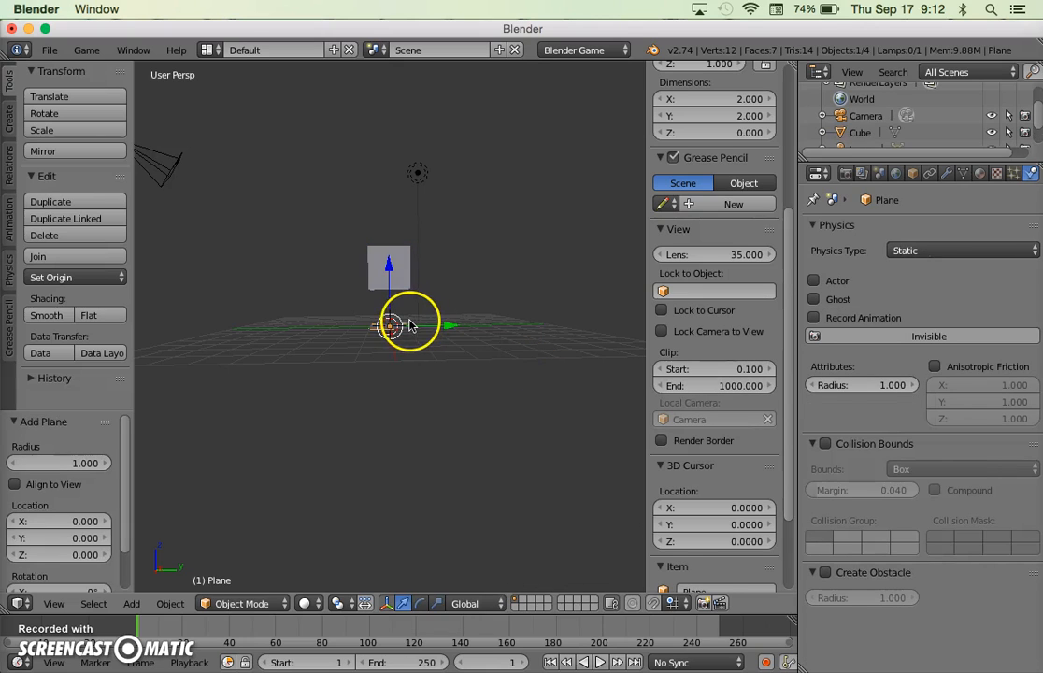
pyautogui.press('s')
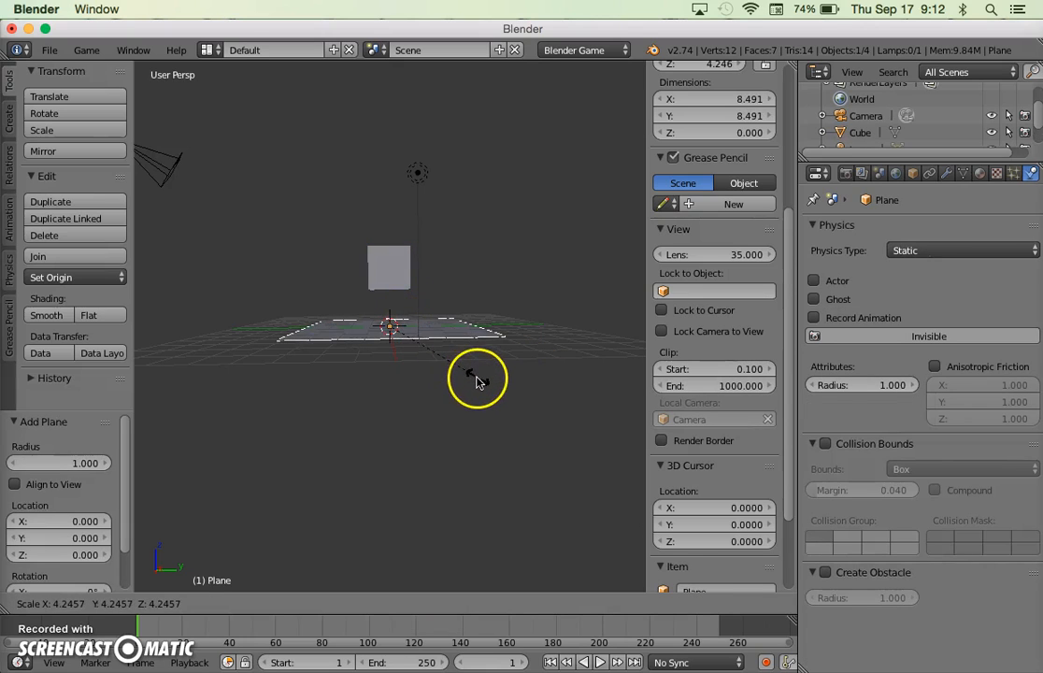
pyautogui.click(476, 381)
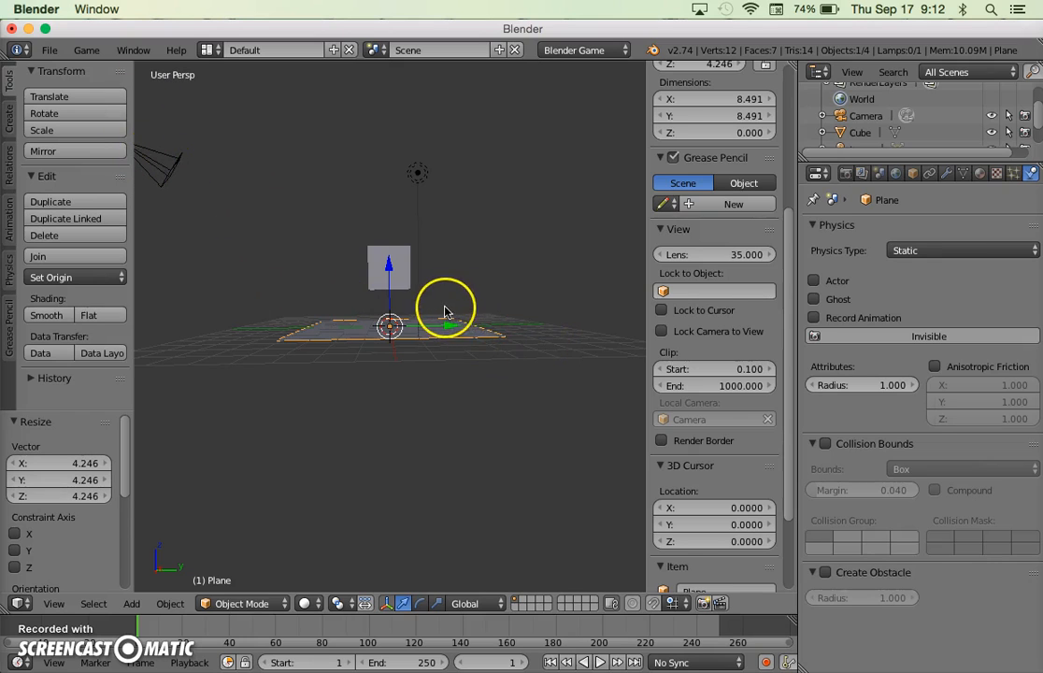
# Step: Run the game from a side view and from a raised view to watch the cube fall onto the plane
pyautogui.press('p')
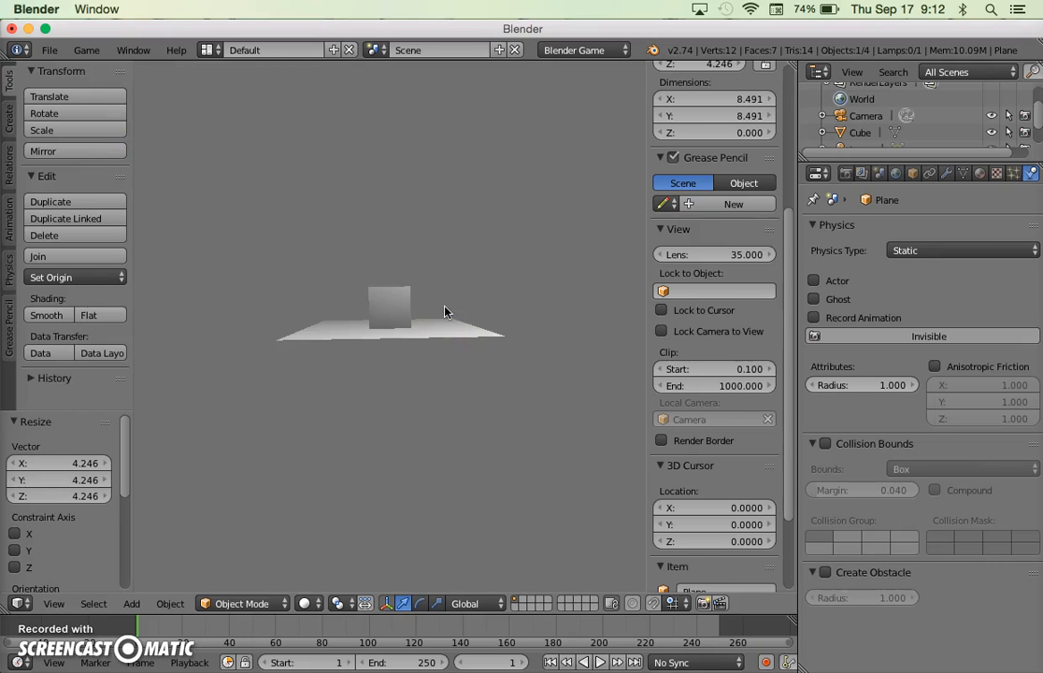
pyautogui.press('Escape')
pyautogui.moveTo(485, 321); pyautogui.dragTo(354, 376, button='middle')
pyautogui.press('p')
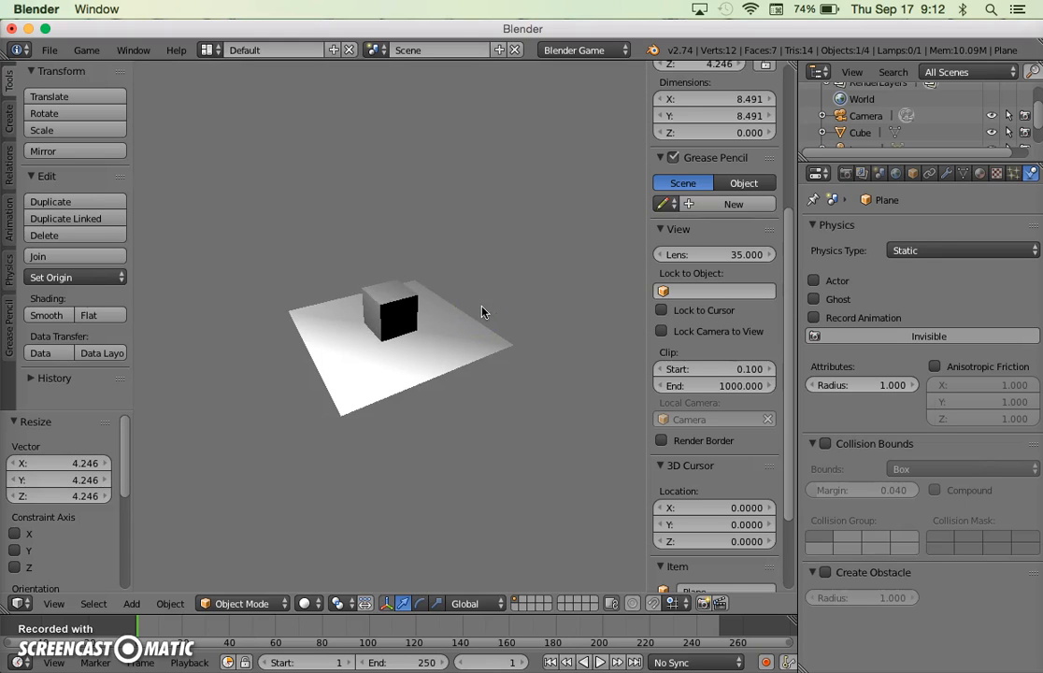
pyautogui.press('Escape')
# Step: Select the cube and rotate it about -58° in the current view
pyautogui.rightClick(394, 257)
pyautogui.click(397, 264)
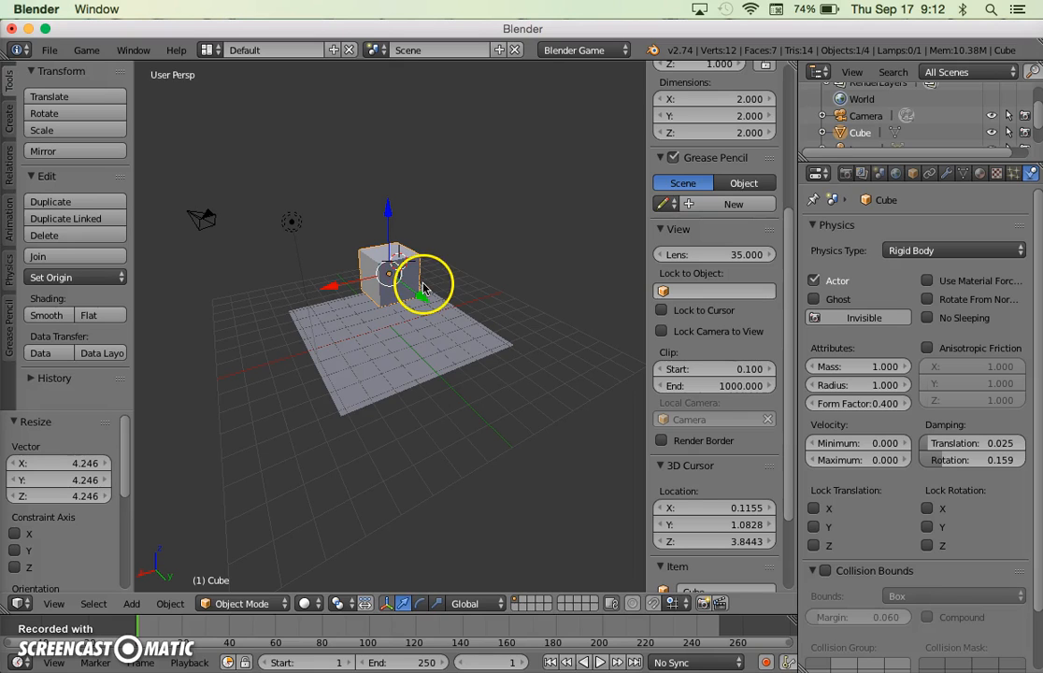
pyautogui.press('r')
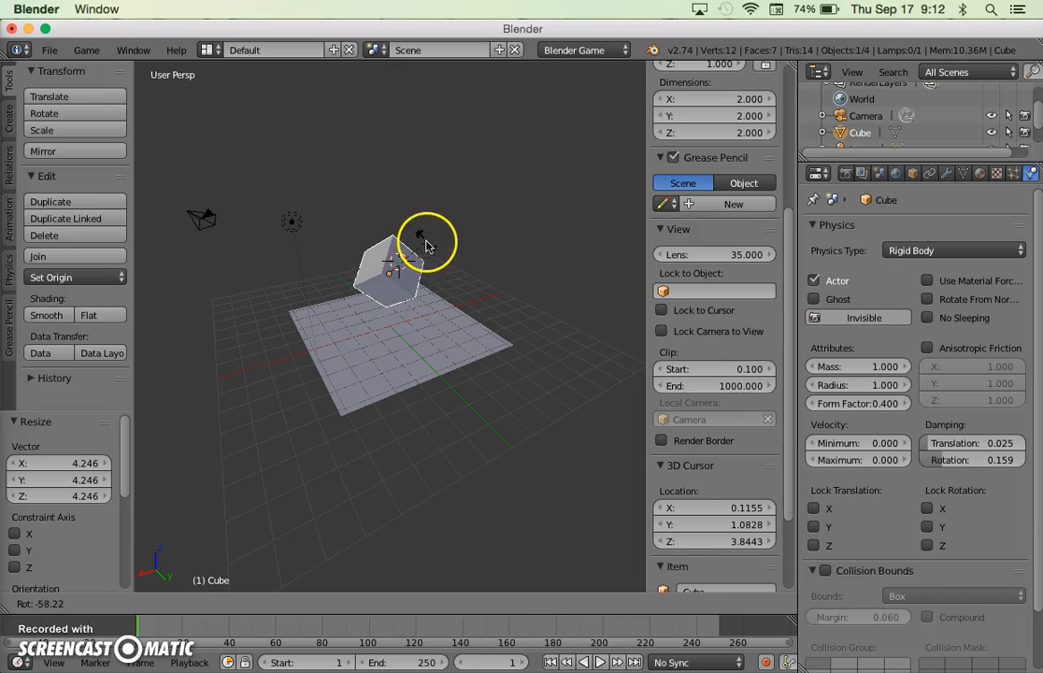
pyautogui.click(426, 244)
# Step: Run the game from the front to see how the rotated cube lands on the plane
pyautogui.moveTo(470, 326); pyautogui.dragTo(409, 319, button='middle')
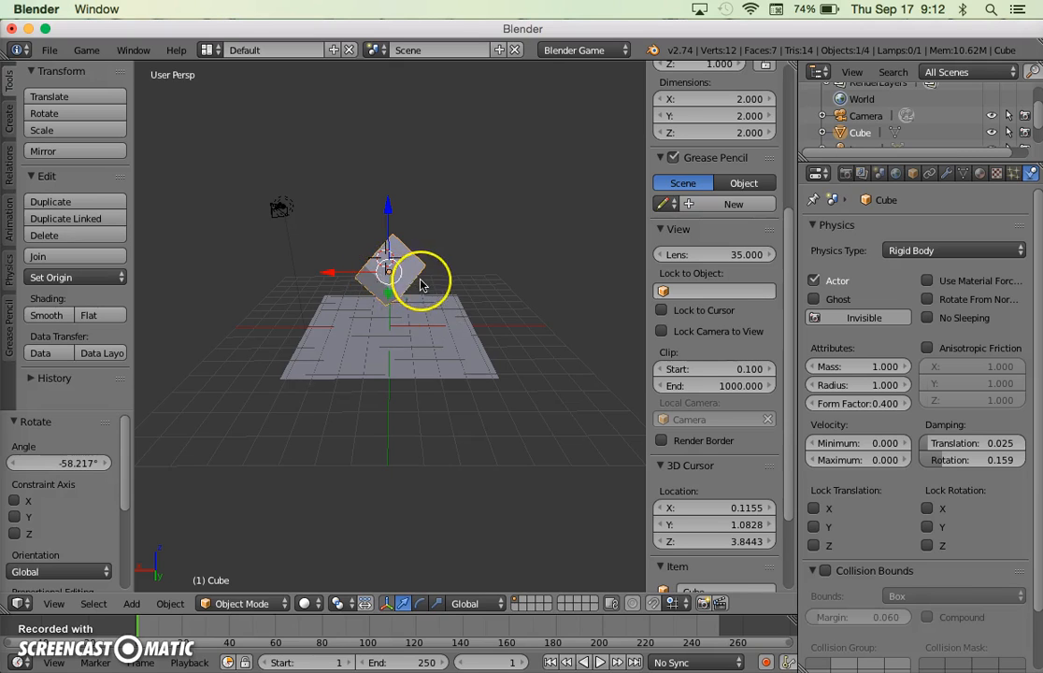
pyautogui.press('p')
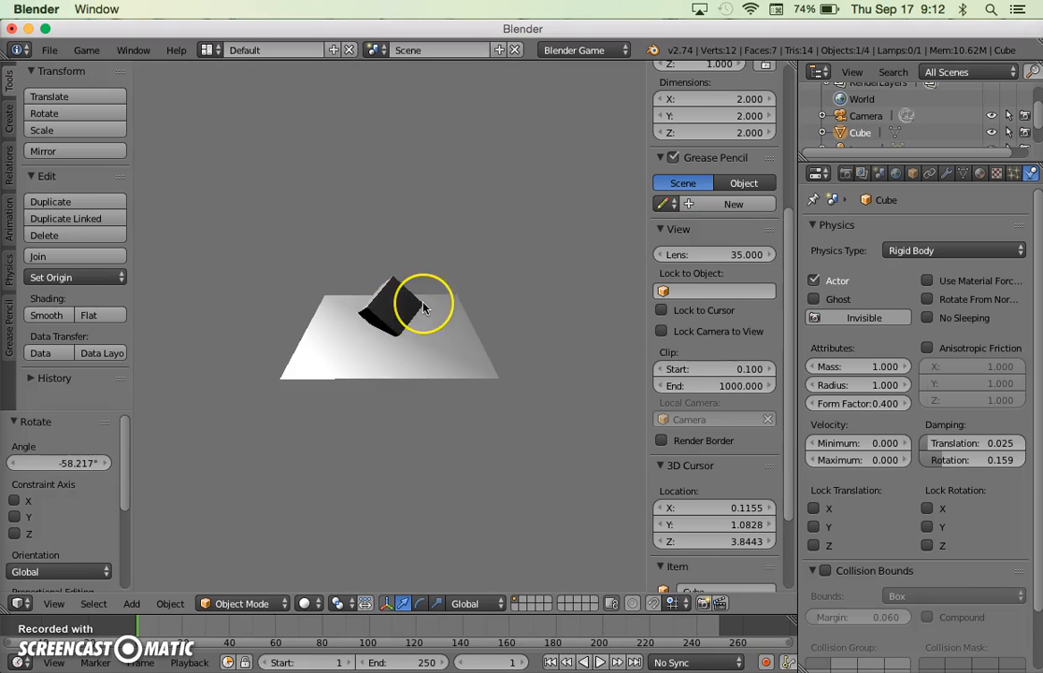
pyautogui.press('Escape')
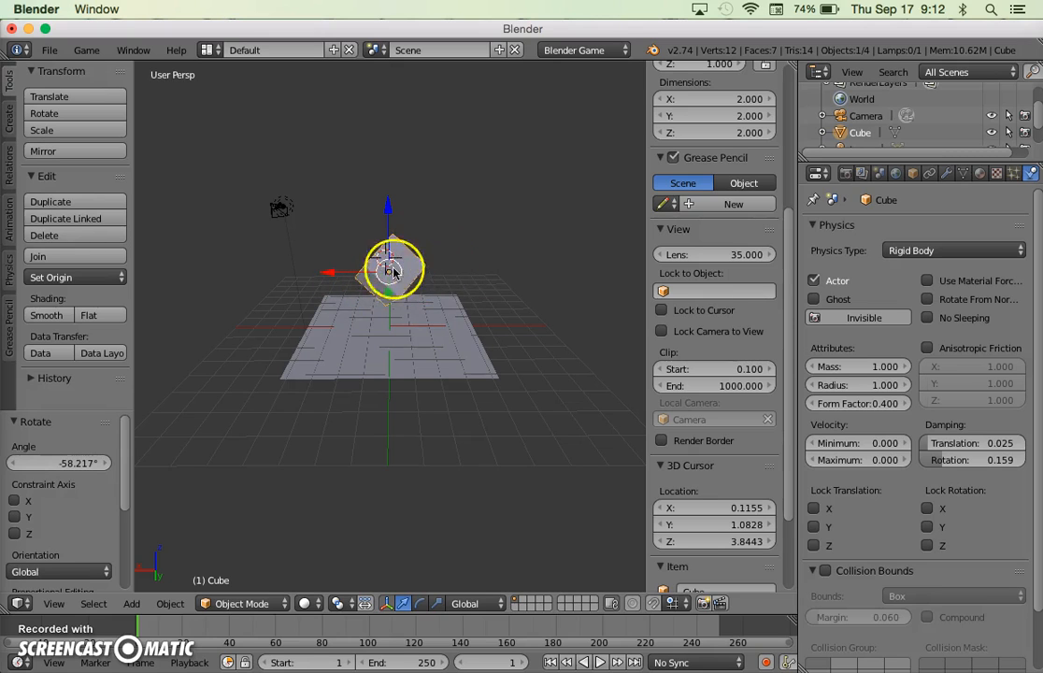
# Step: Enable collision bounds for the cube and set the bounds shape to Box
pyautogui.scroll(-2, 840, 514)
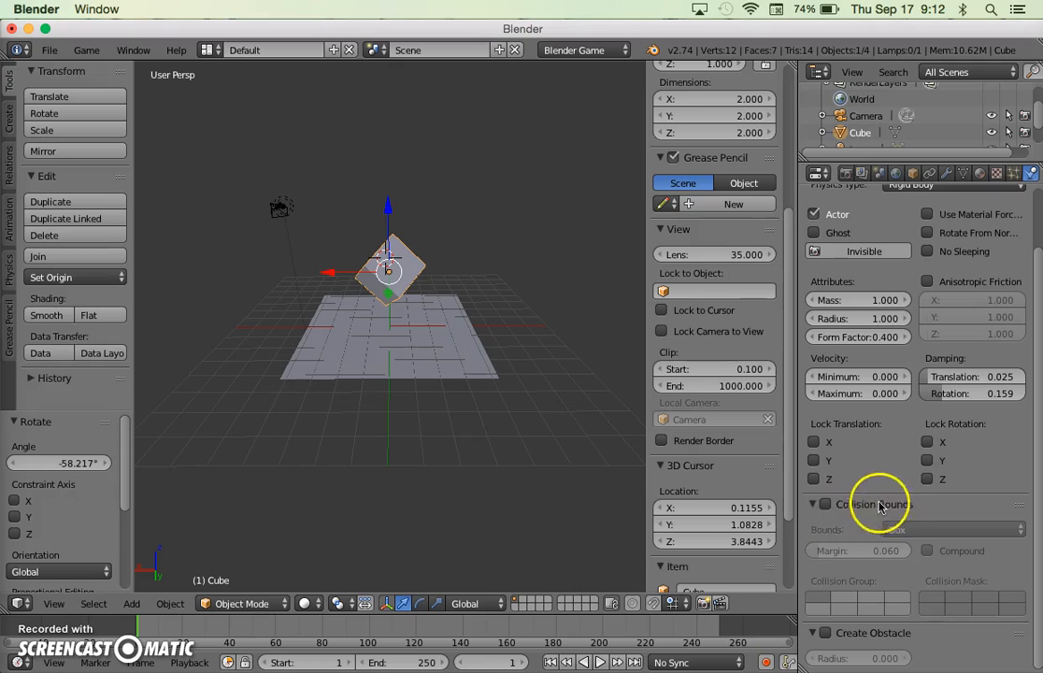
pyautogui.click(826, 506)
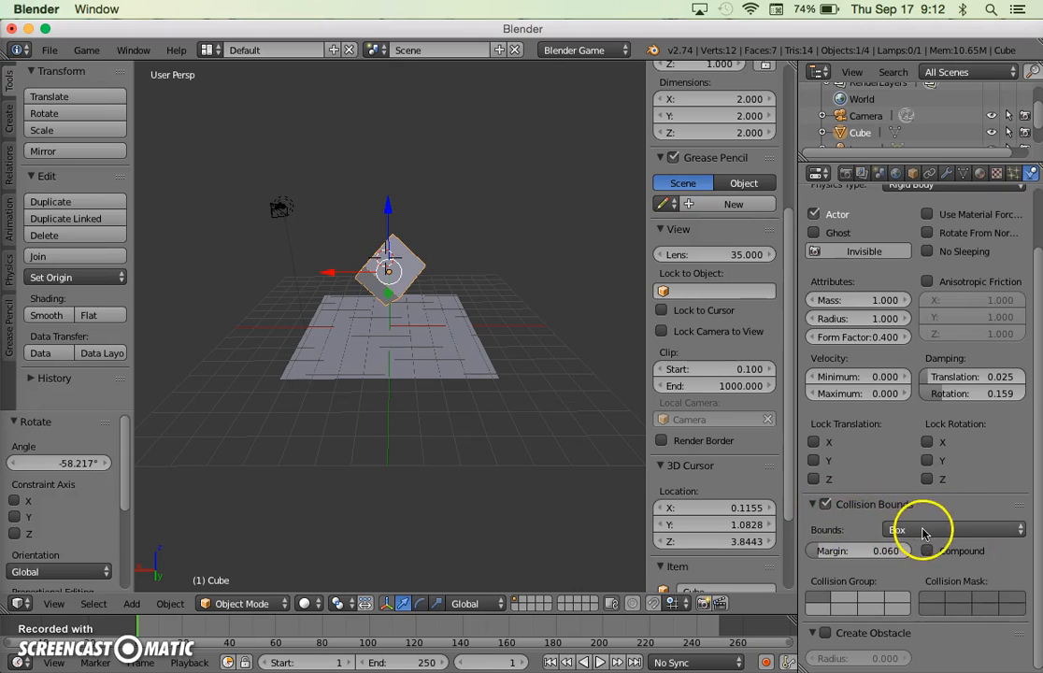
pyautogui.click(931, 525)
pyautogui.click(920, 478)
pyautogui.click(903, 530)
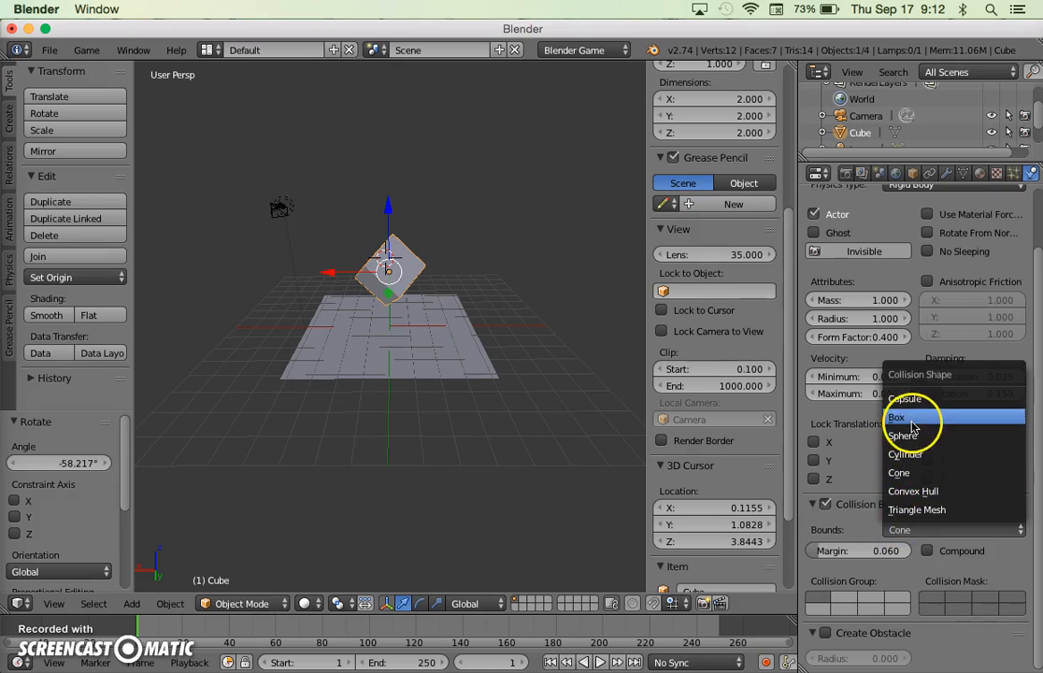
pyautogui.click(911, 422)
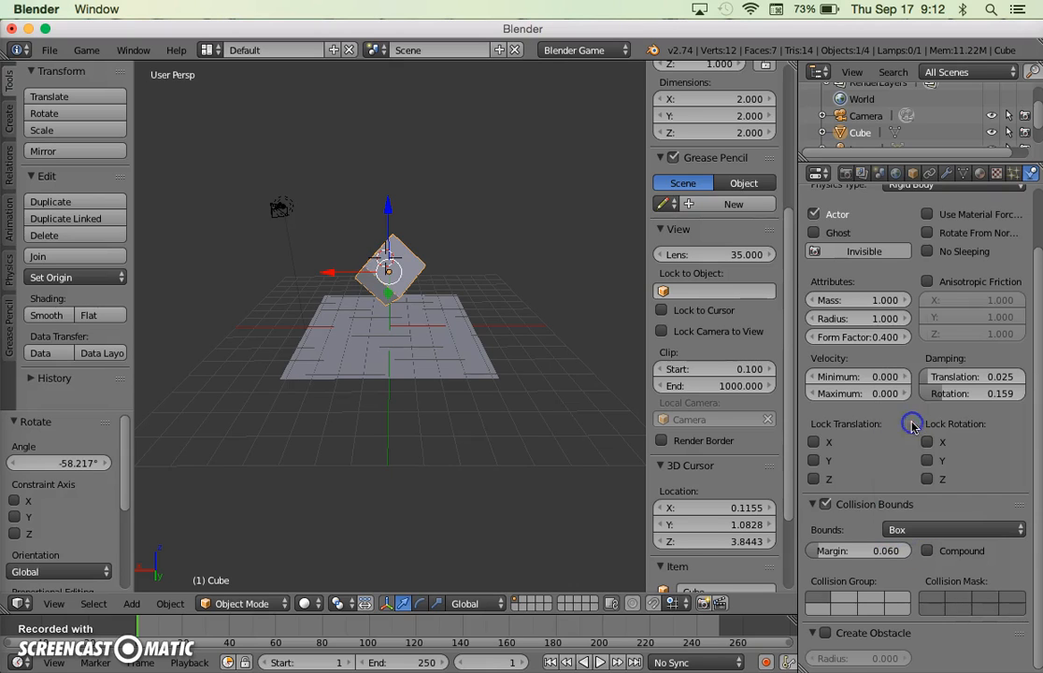
# Step: Run the game twice to check how the cube with box collision bounds lands on the plane
pyautogui.click(419, 303)
pyautogui.press('p')
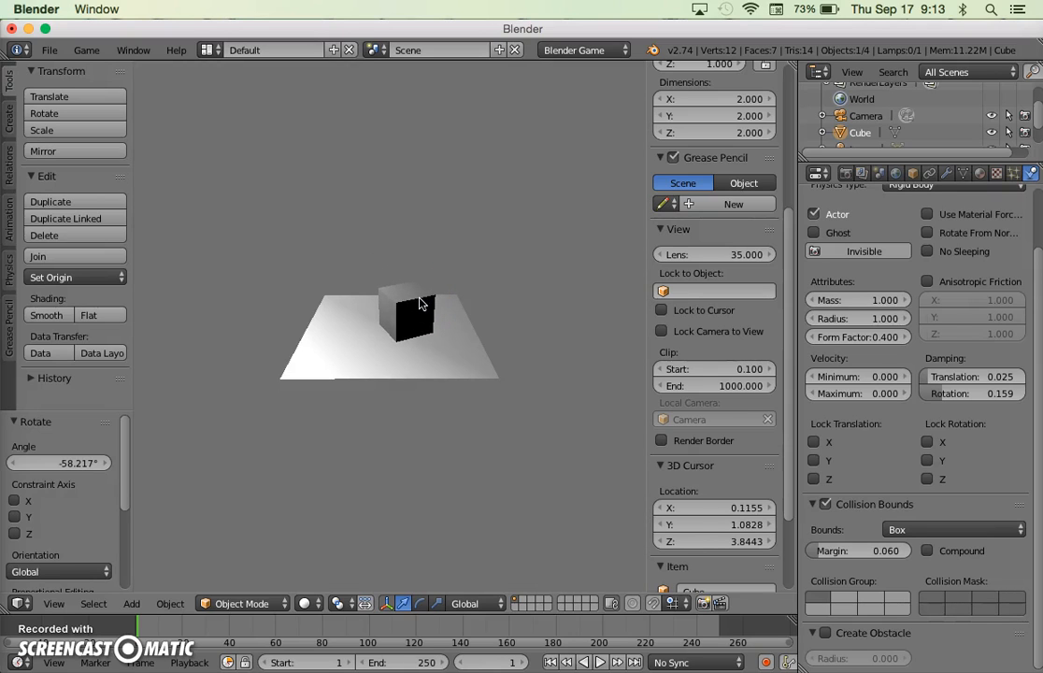
pyautogui.press('Escape')
pyautogui.click(394, 274)
pyautogui.press('p')
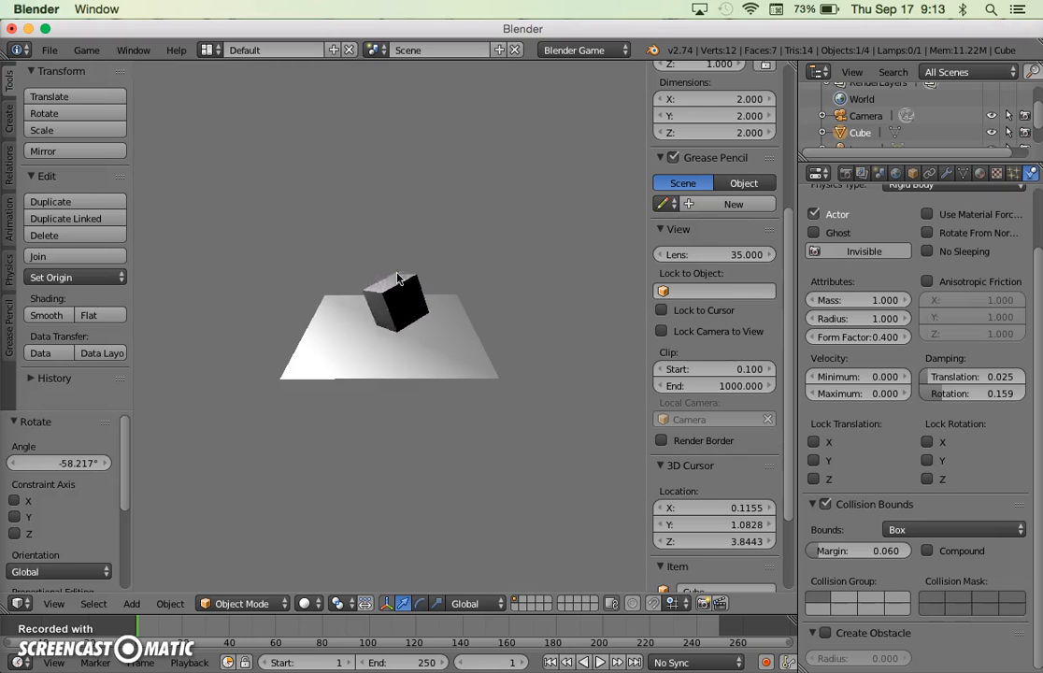
pyautogui.press('Escape')
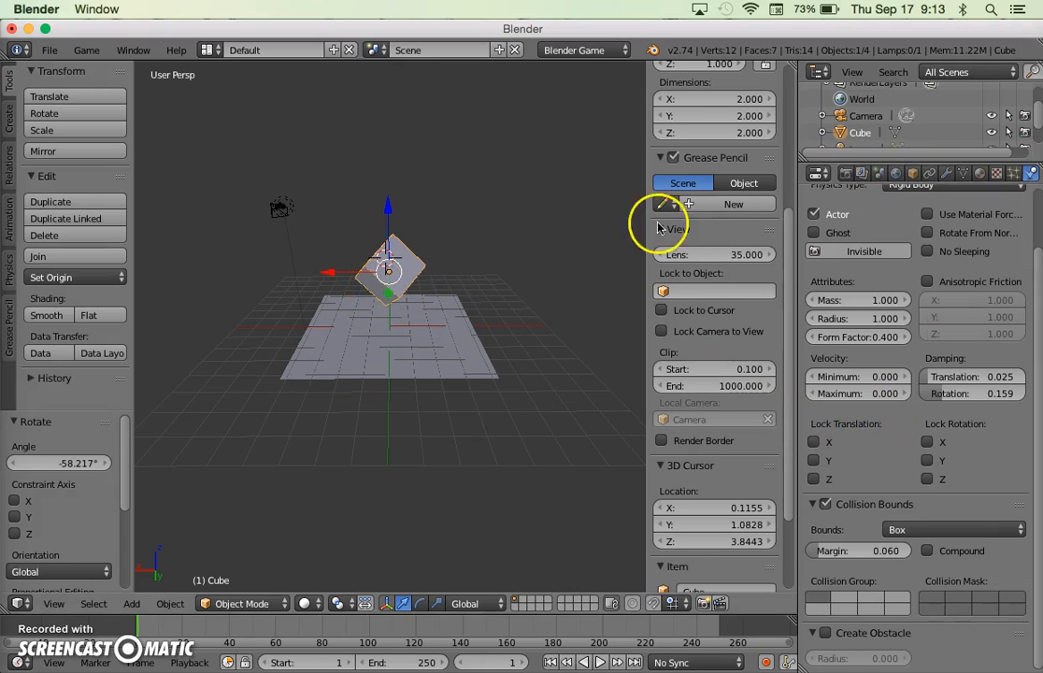
# Step: Check the world's gravity setting and raise the rotated cube along Z, farther above the plane
pyautogui.click(897, 174)
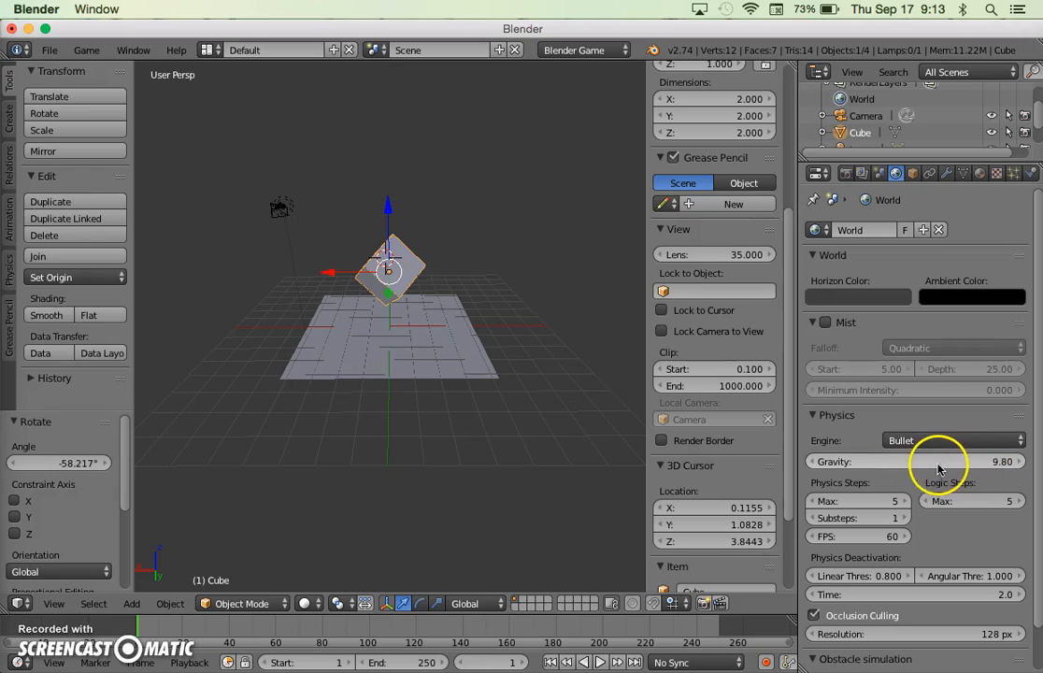
pyautogui.click(1032, 175)
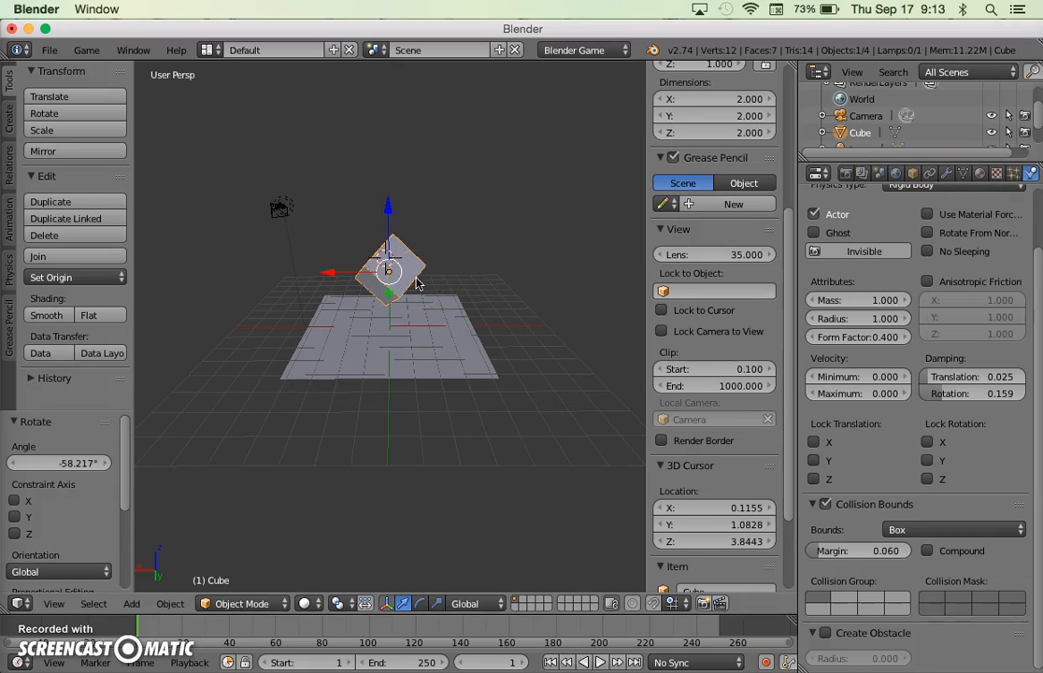
pyautogui.press('g')
pyautogui.press('z')
pyautogui.click(418, 245)
pyautogui.press('a')
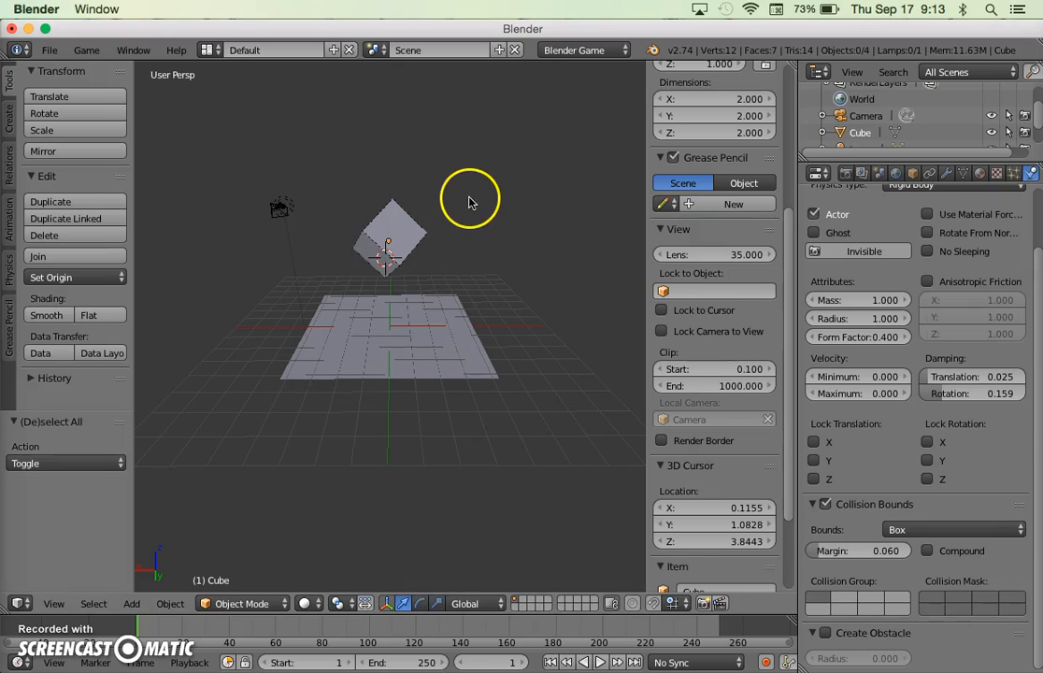
# Step: Add a UV sphere above the cube and run the game to see how it behaves with default physics
pyautogui.click(396, 145)
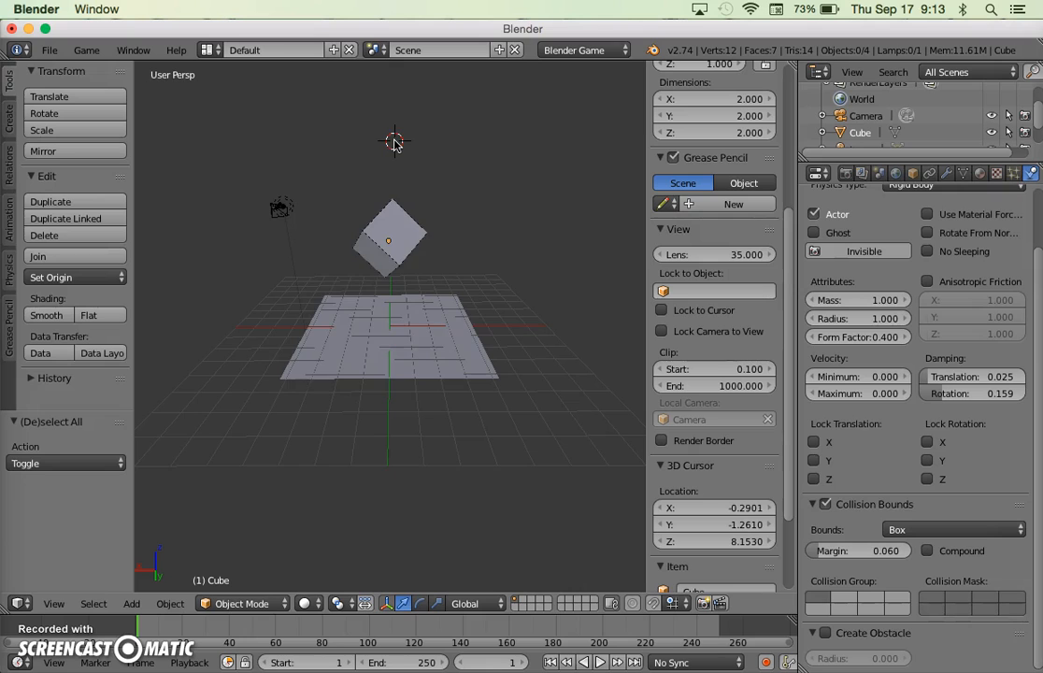
pyautogui.hotkey('shift', 'a')
pyautogui.moveTo(393, 142)
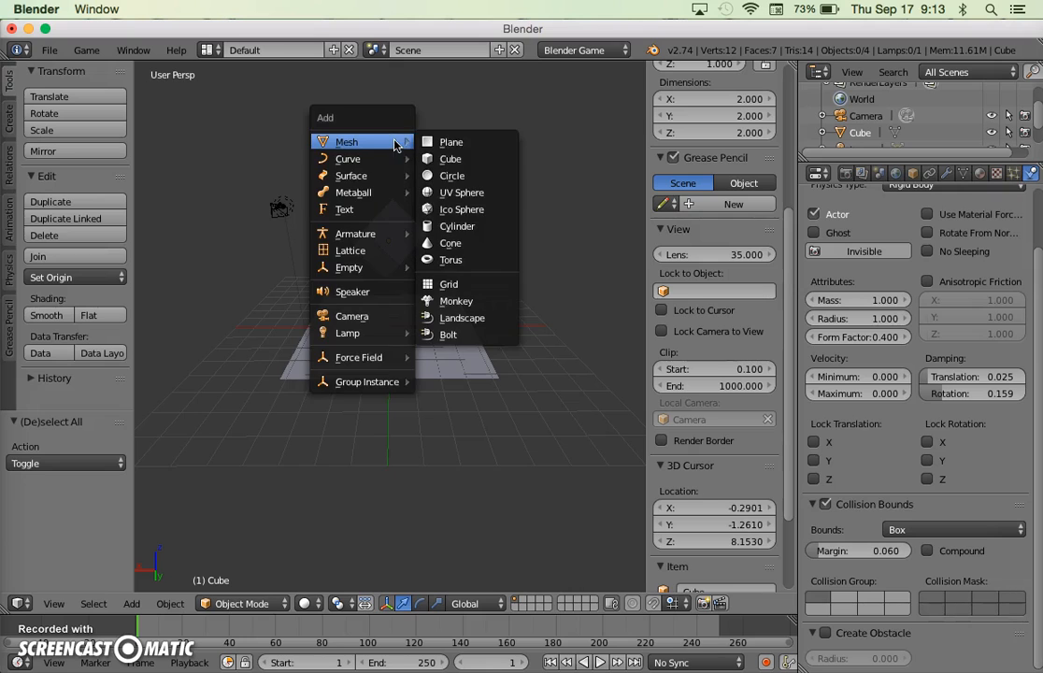
pyautogui.click(456, 192)
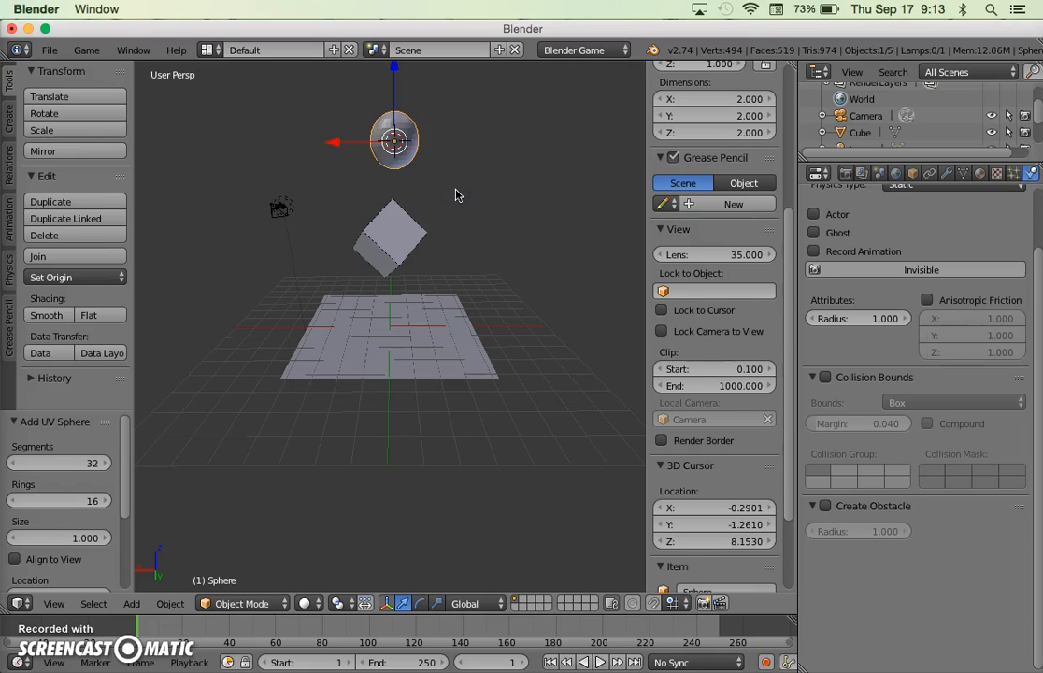
pyautogui.press('p')
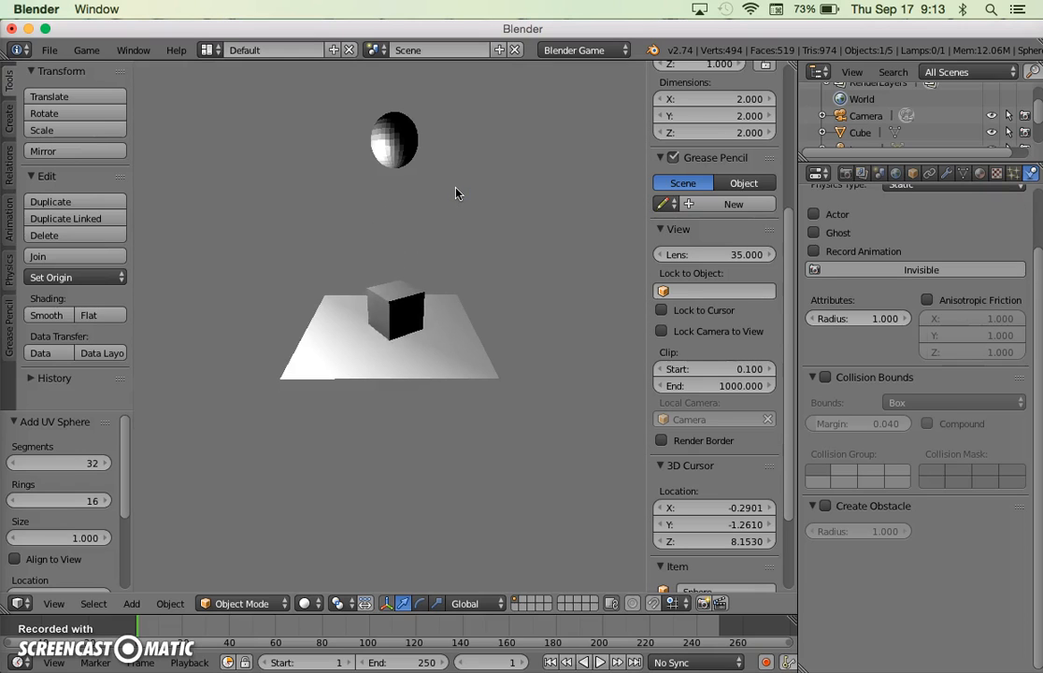
pyautogui.press('Escape')
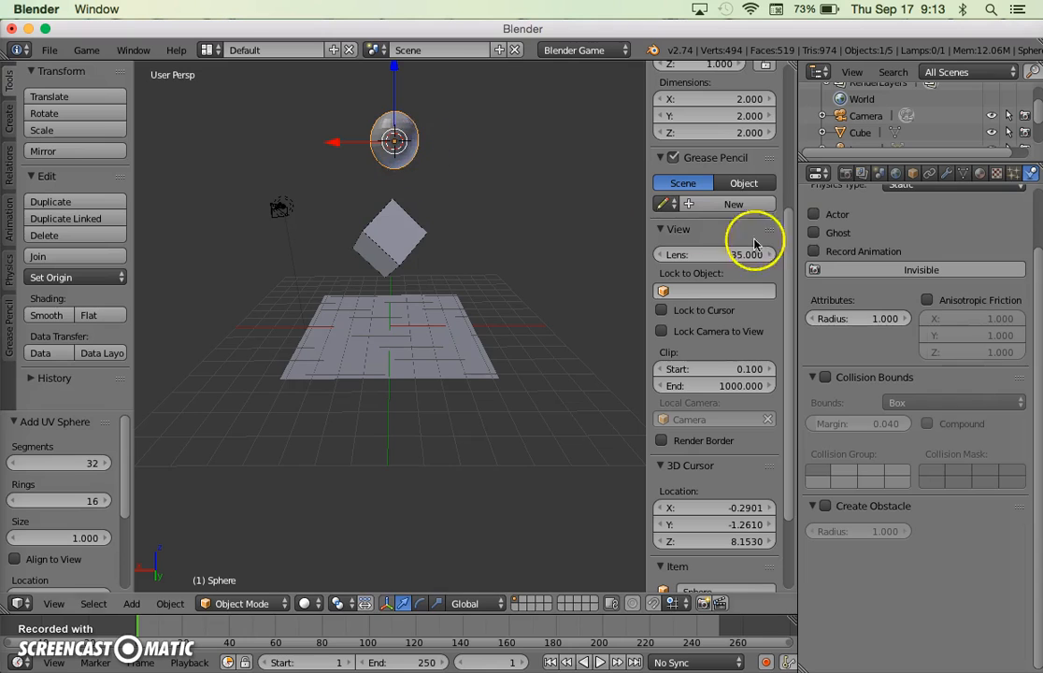
# Step: Set the sphere's physics type to Rigid Body and enable its collision bounds
pyautogui.scroll(3, 851, 387)
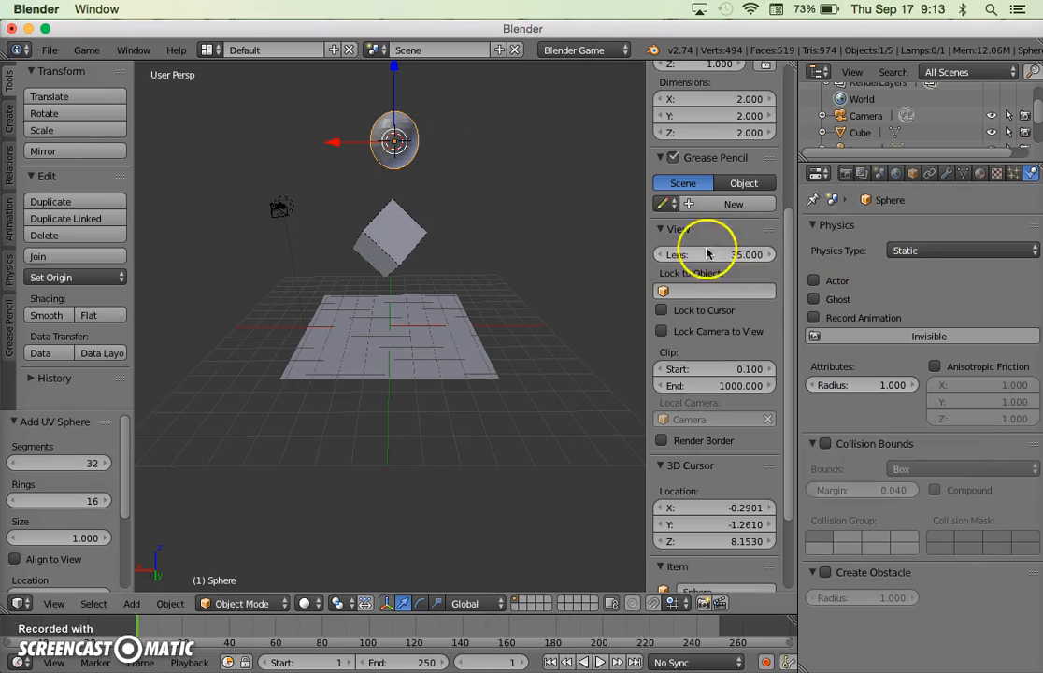
pyautogui.click(920, 250)
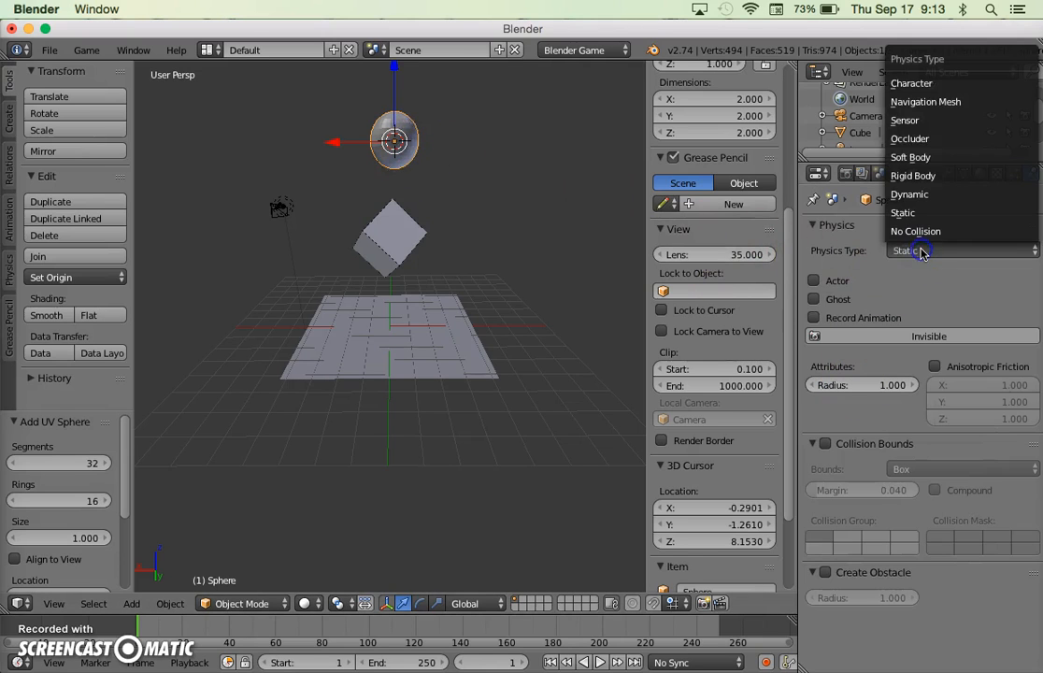
pyautogui.click(912, 175)
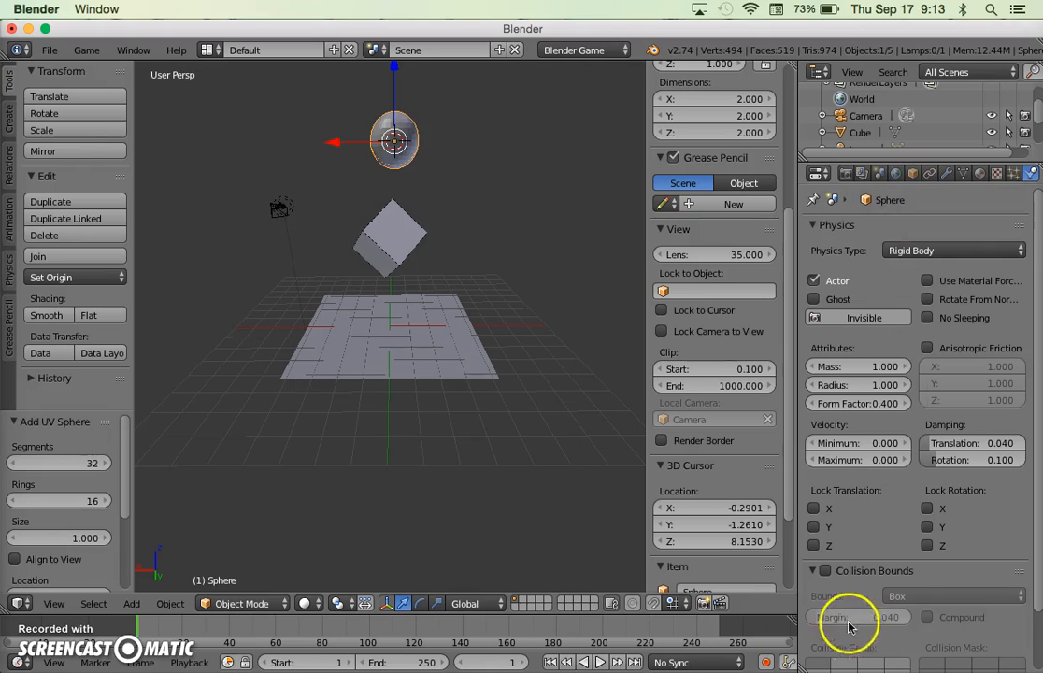
pyautogui.scroll(-2, 819, 577)
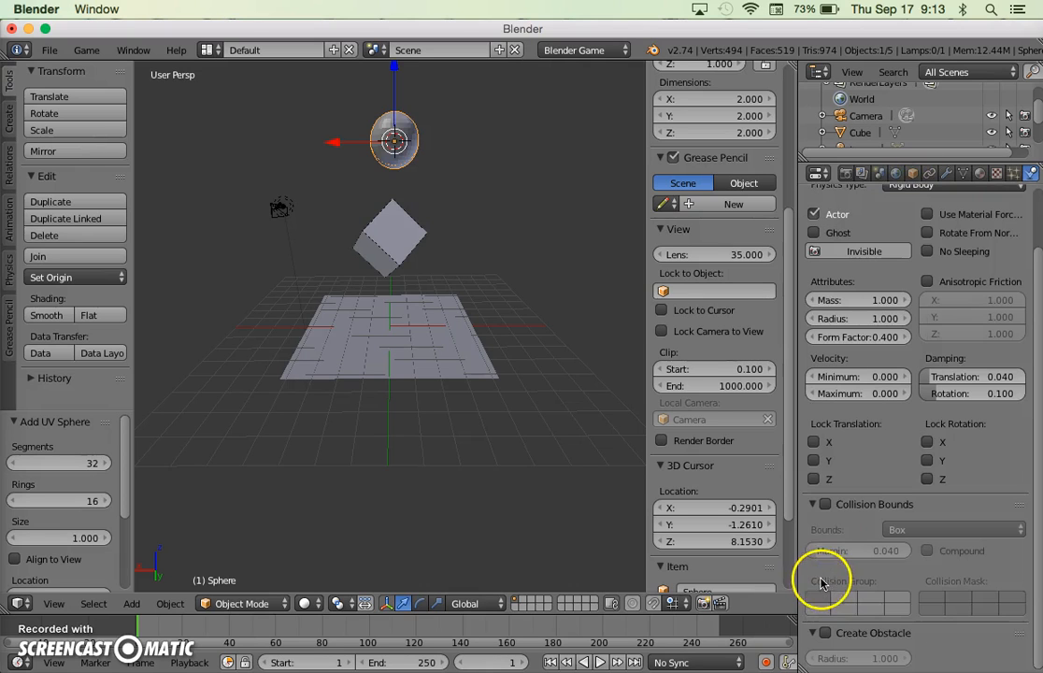
pyautogui.click(826, 505)
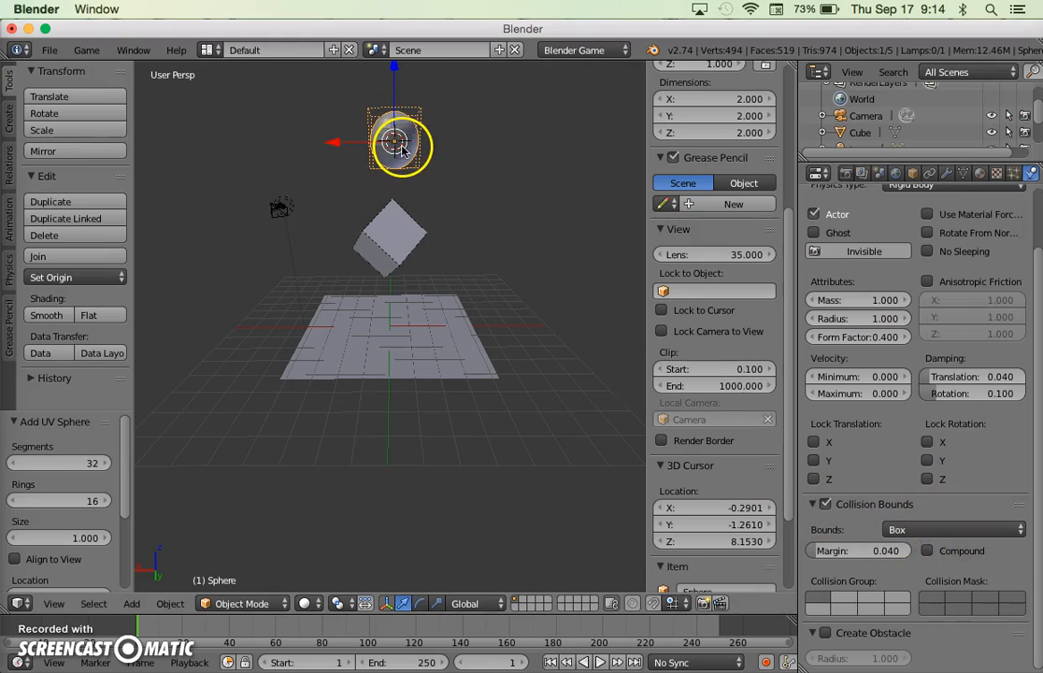
# Step: Change the sphere's collision bounds shape to Sphere, running the game before and after the change to compare the fall
pyautogui.press('p')
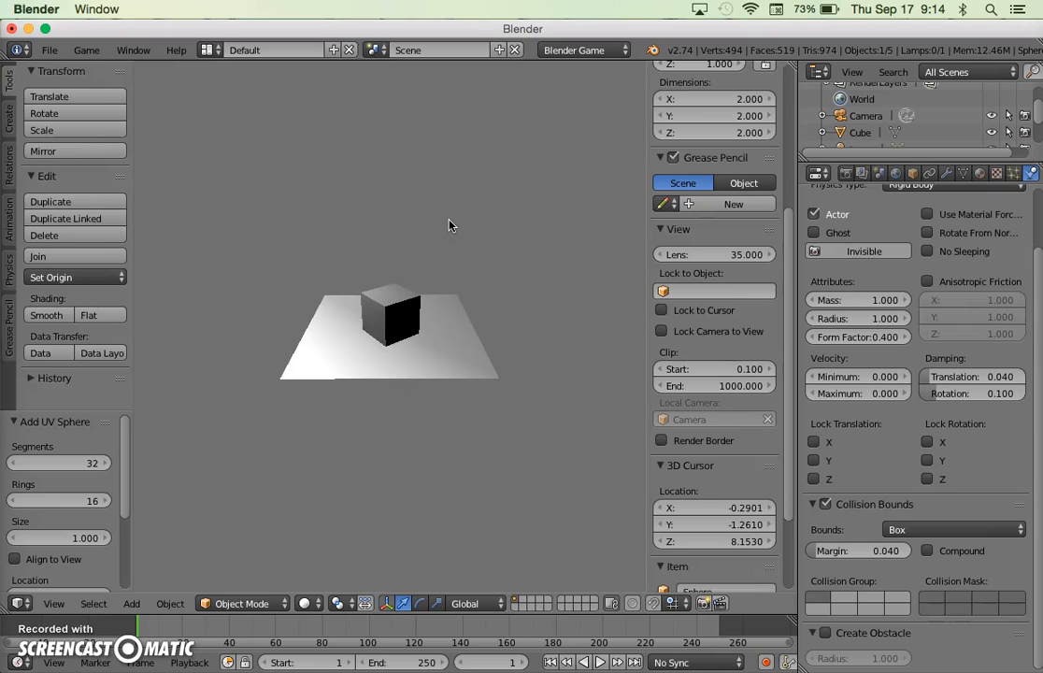
pyautogui.press('Escape')
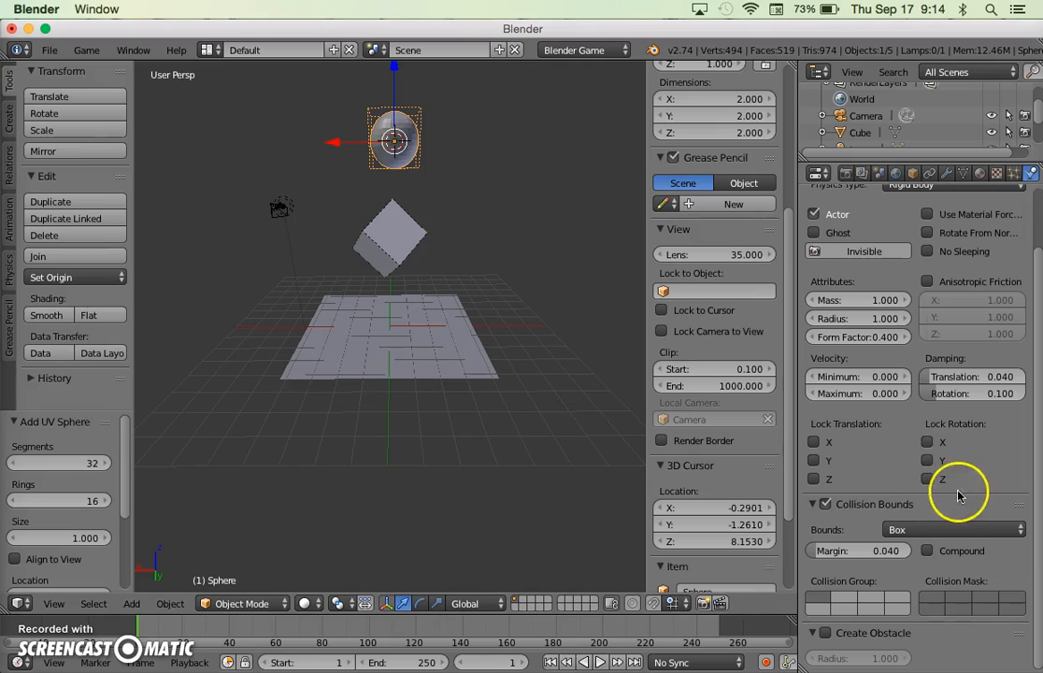
pyautogui.click(942, 531)
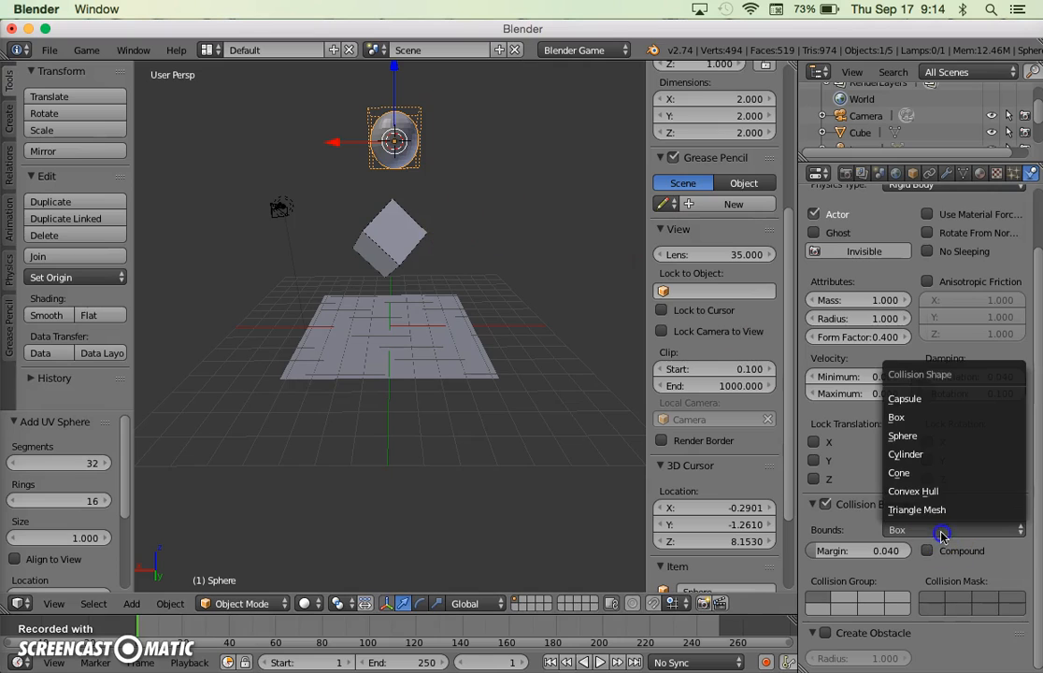
pyautogui.click(918, 438)
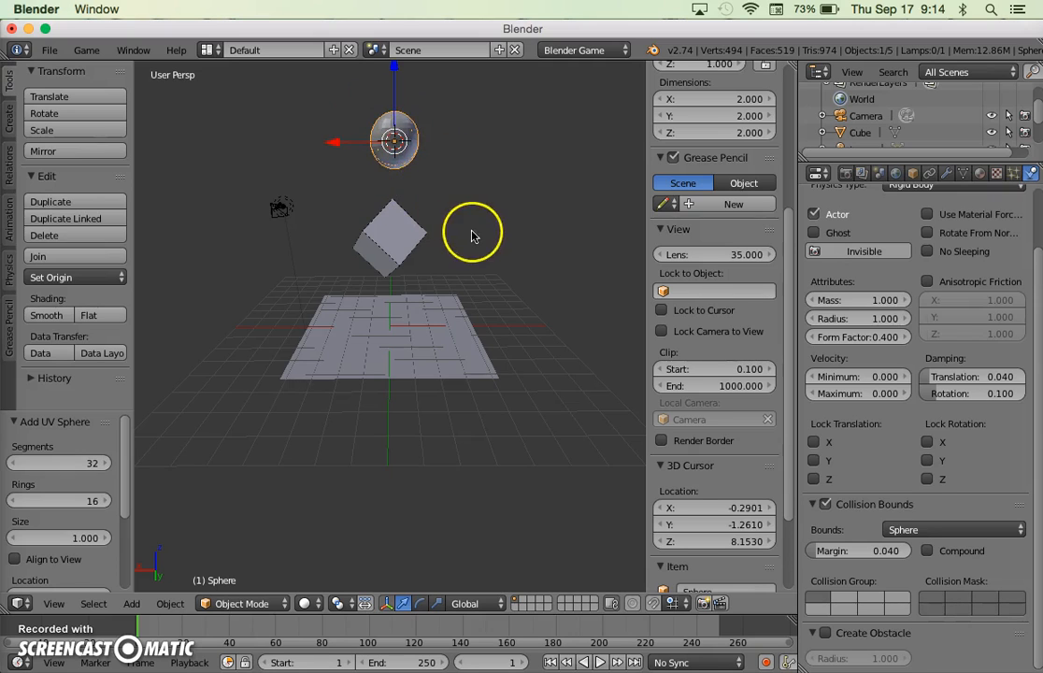
pyautogui.press('p')
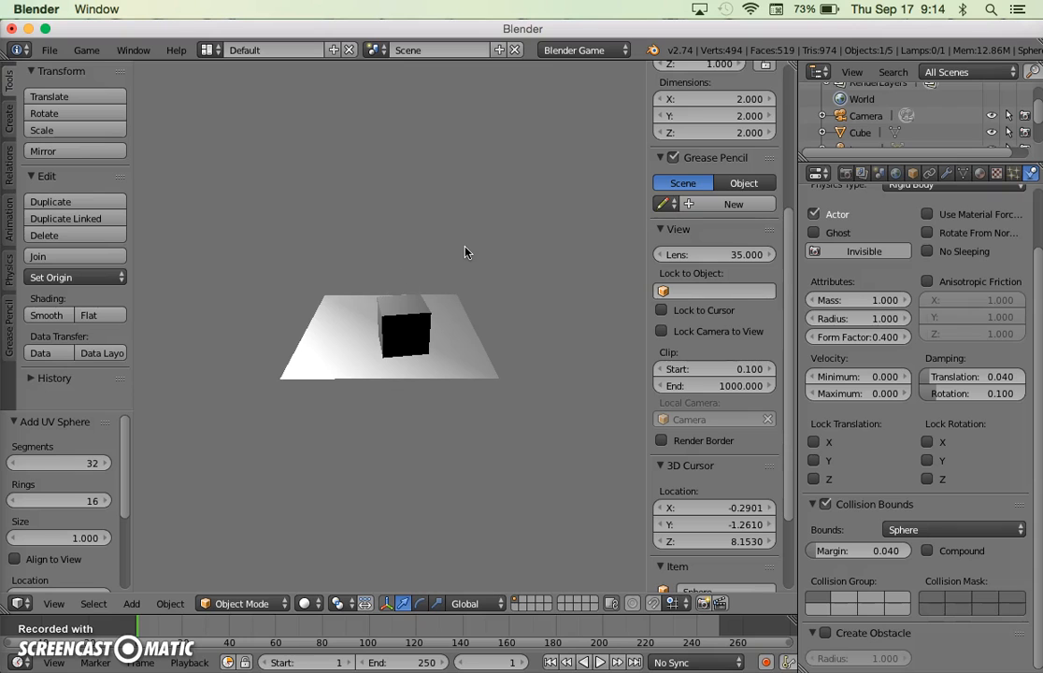
pyautogui.press('Escape')
pyautogui.rightClick(504, 257)
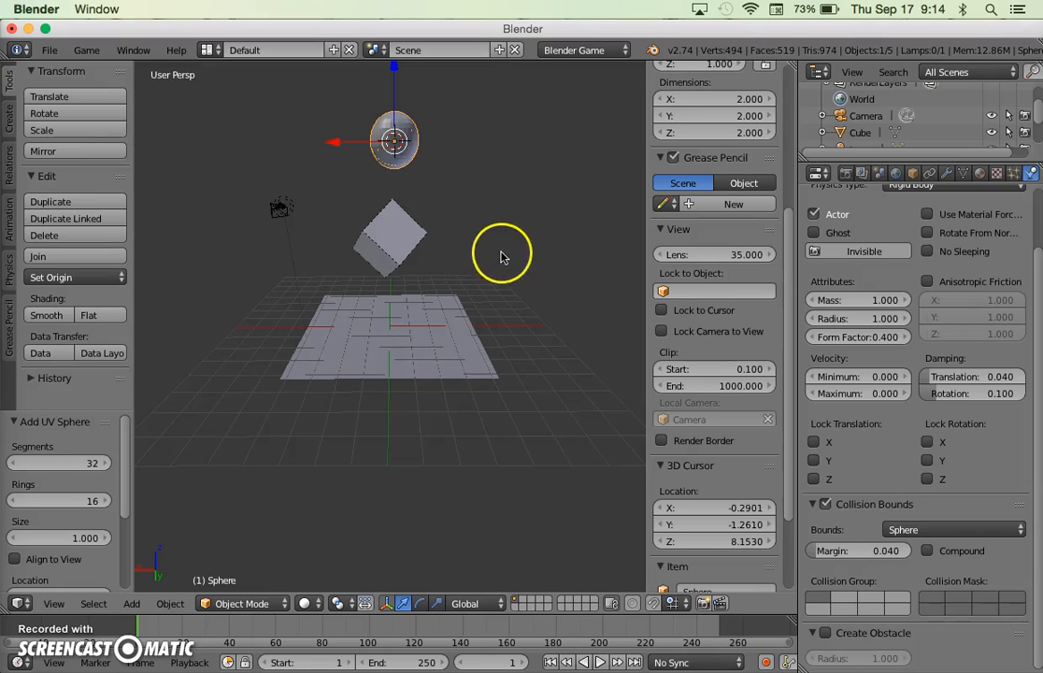
# Step: Move the sphere by about 0.10 in X, 0.82 in Y and 0.04 in Z, and run the game to test the fall
pyautogui.moveTo(514, 264); pyautogui.dragTo(336, 268, button='middle')
pyautogui.press('g')
pyautogui.click(318, 262)
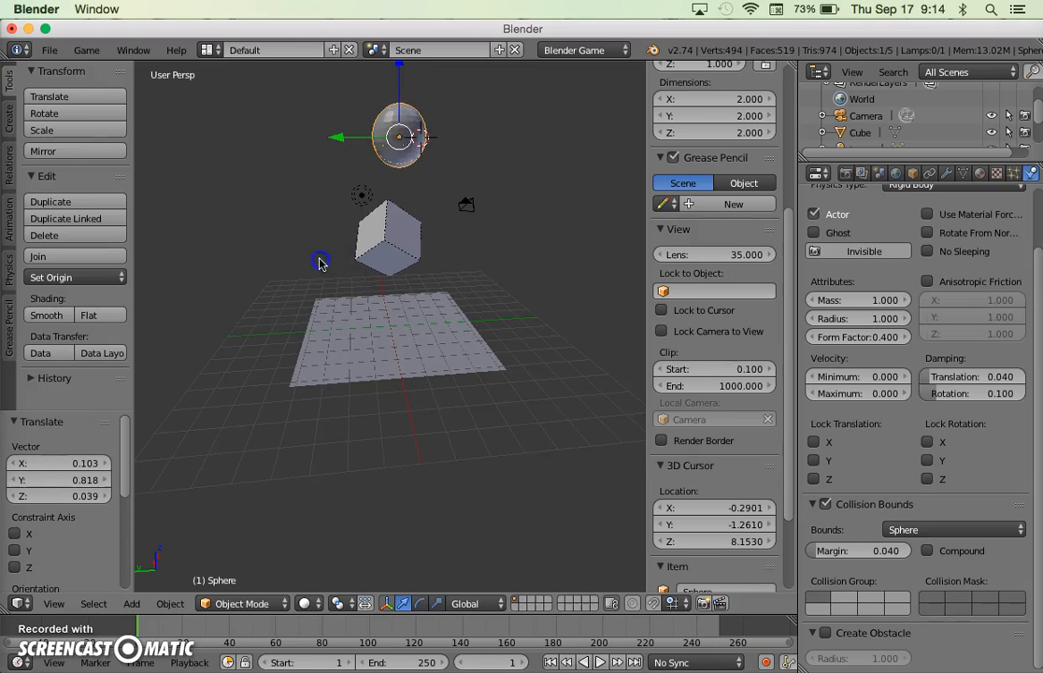
pyautogui.press('p')
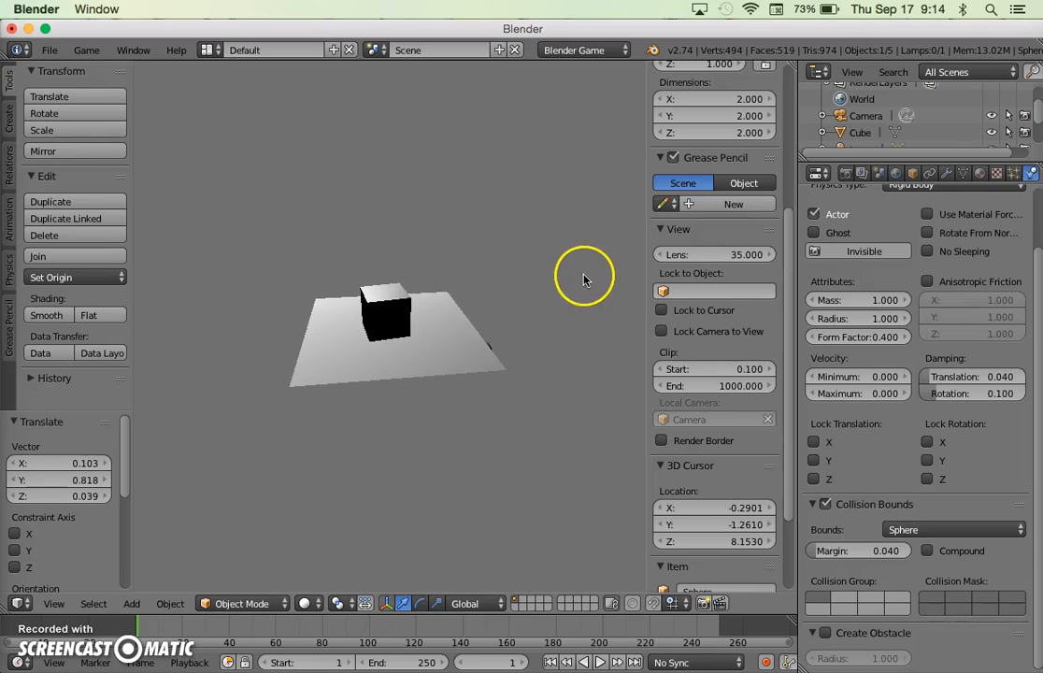
pyautogui.press('Escape')
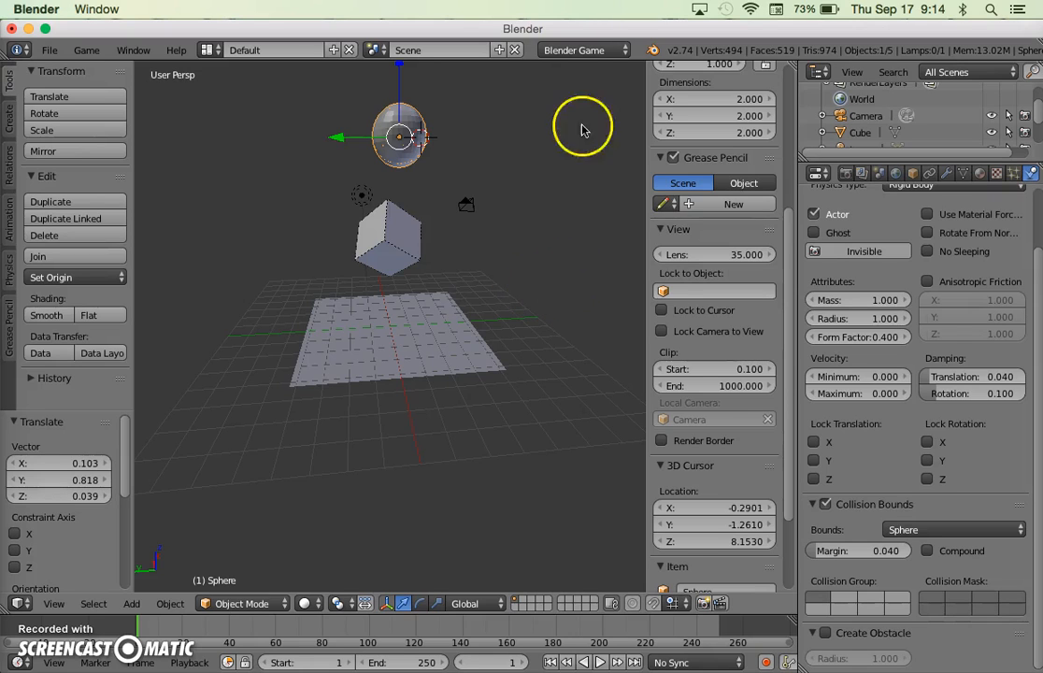
# Step: Enable Record Animation for the game and run it to record the falling cube and sphere as keyframes
pyautogui.click(584, 51)
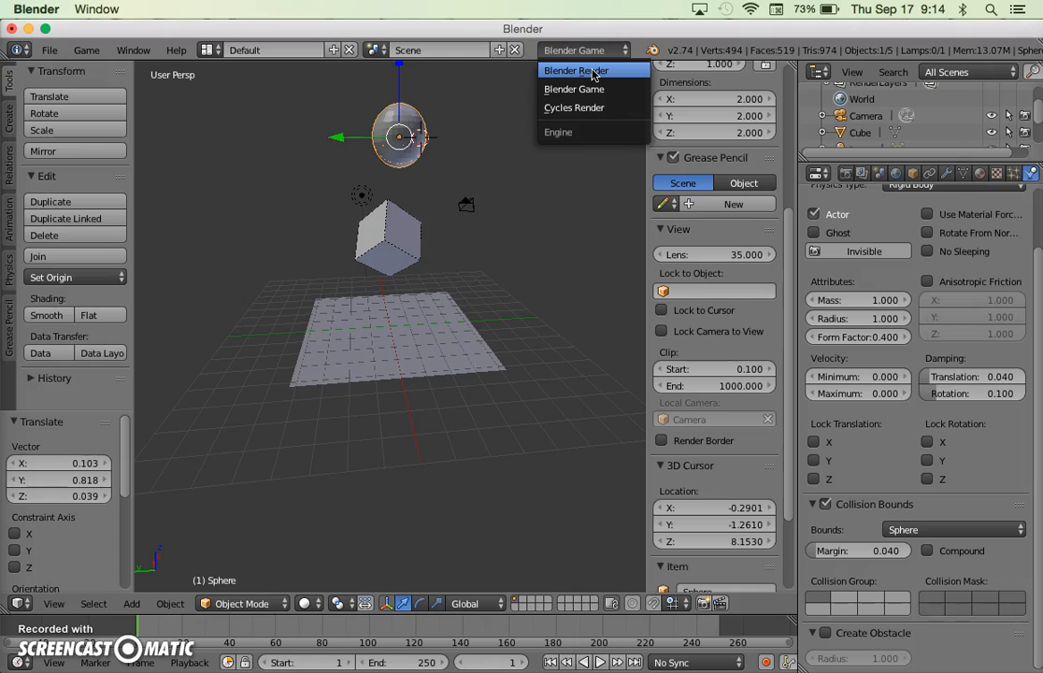
pyautogui.click(482, 101)
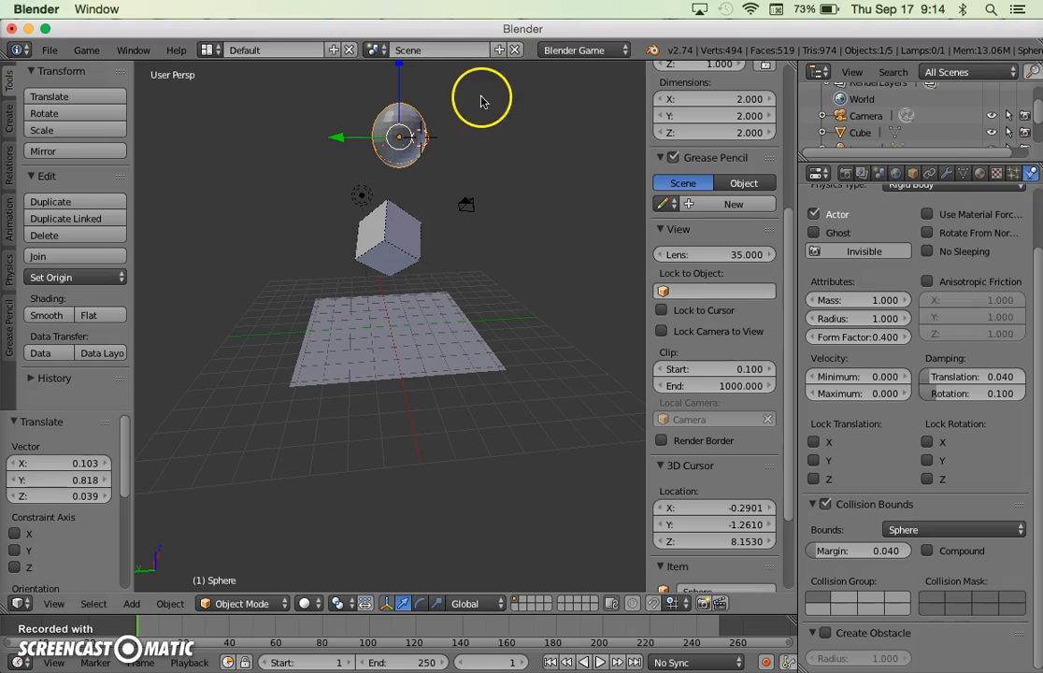
pyautogui.click(97, 56)
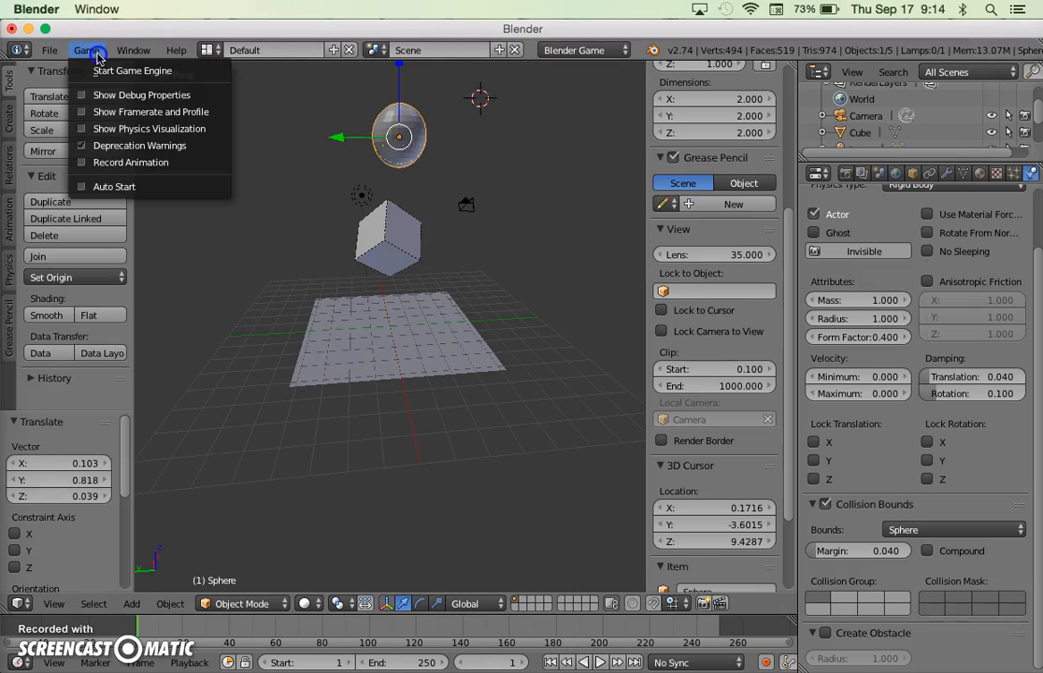
pyautogui.click(81, 166)
pyautogui.click(86, 50)
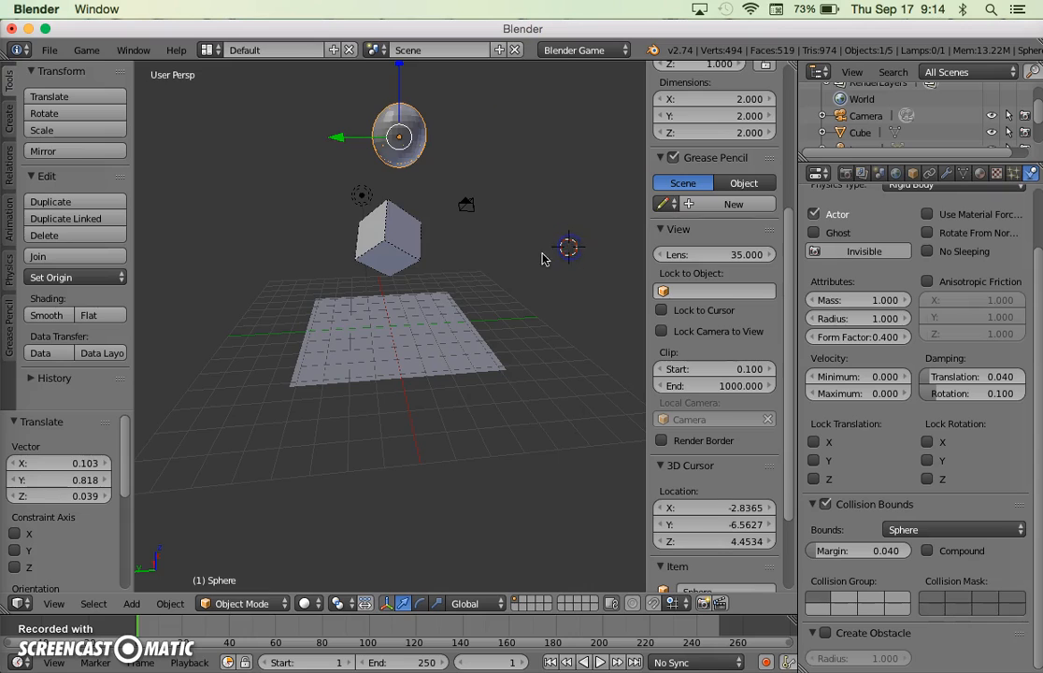
pyautogui.press('p')
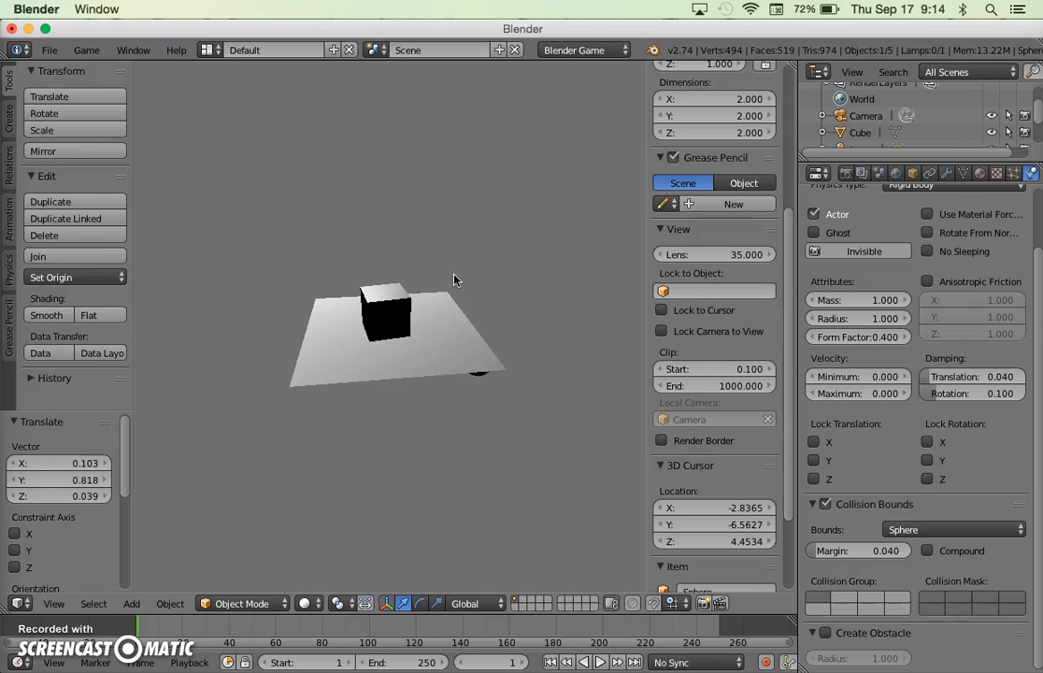
pyautogui.press('Escape')
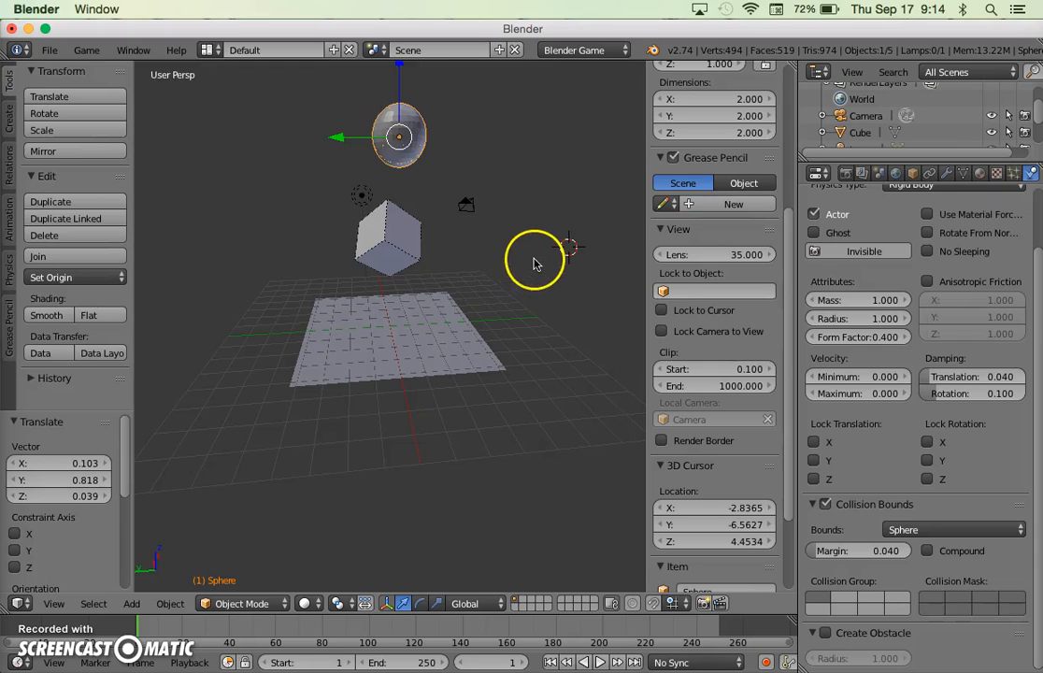
# Step: Switch the render engine from Blender Game to Blender Render
pyautogui.click(582, 49)
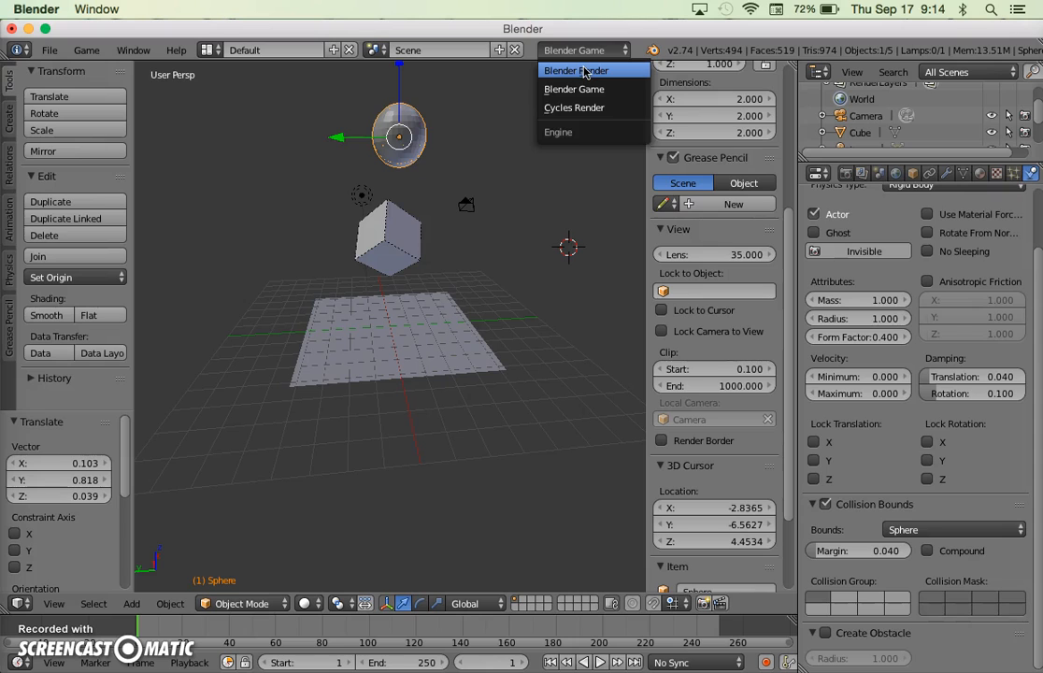
pyautogui.click(579, 49)
pyautogui.click(570, 70)
# Step: Set the render output file format to the QuickTime movie format
pyautogui.scroll(2, 857, 309)
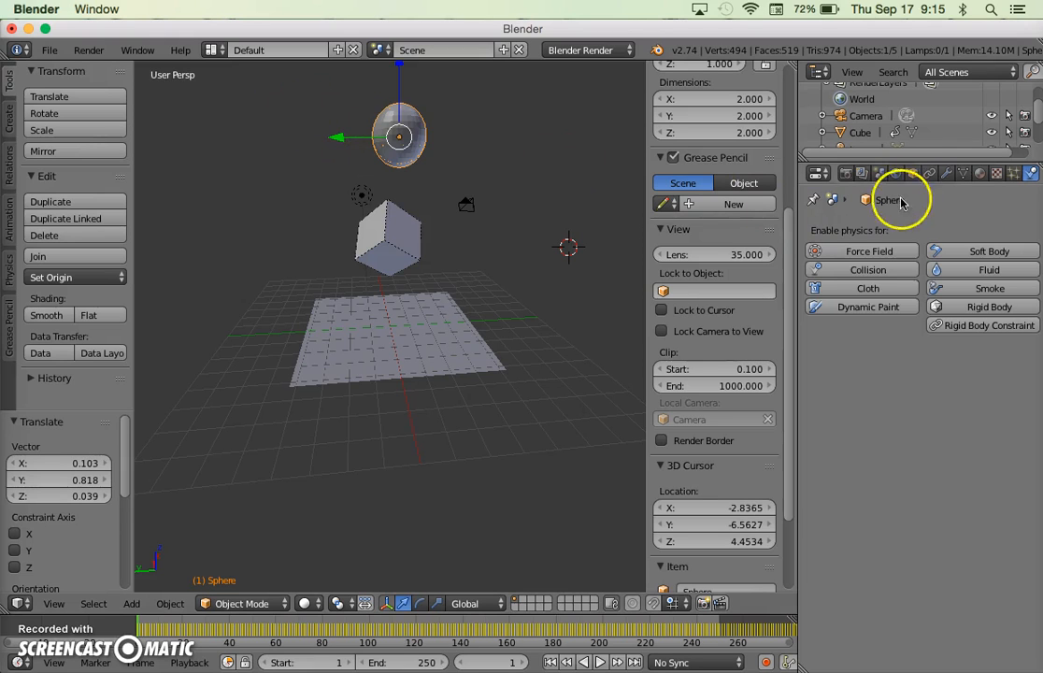
pyautogui.click(846, 173)
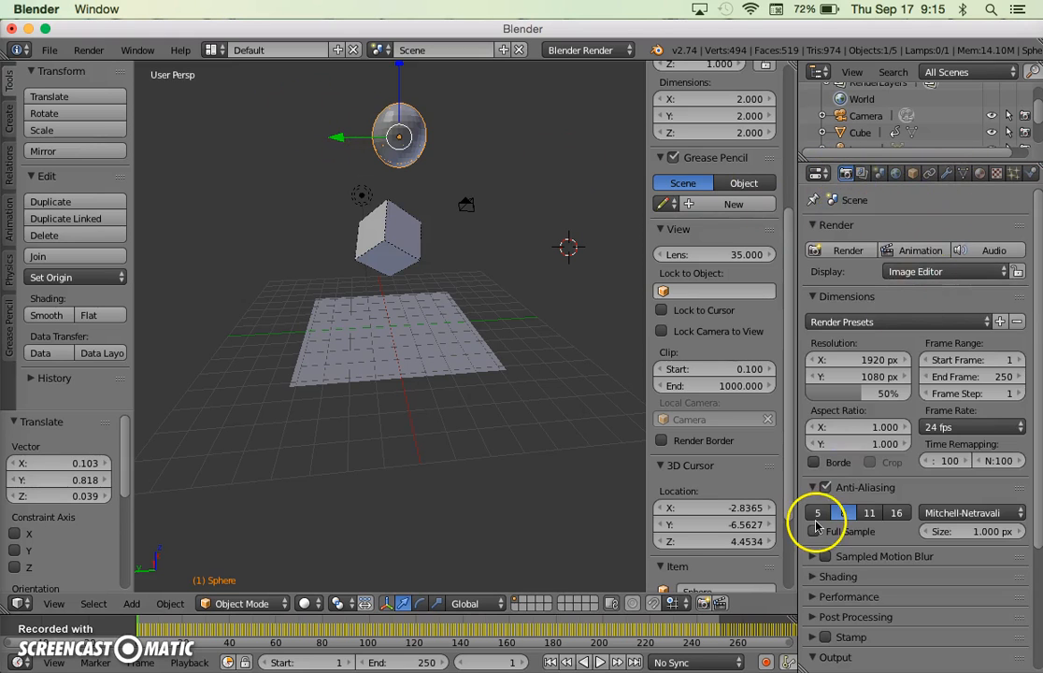
pyautogui.scroll(-5, 813, 517)
pyautogui.click(825, 579)
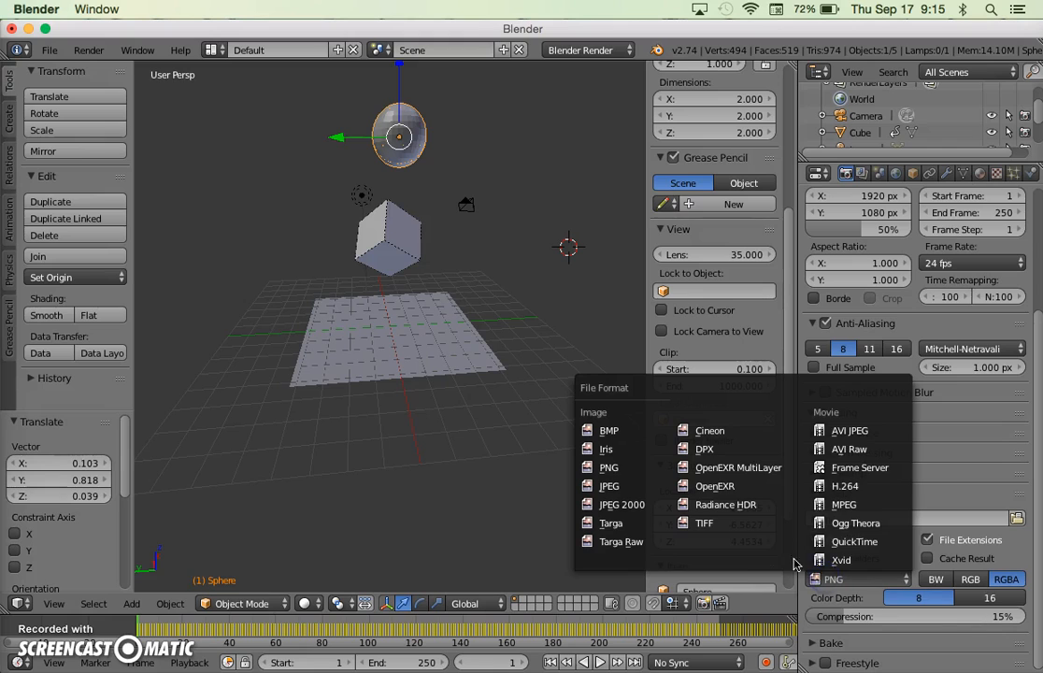
pyautogui.click(848, 542)
# Step: Set the render output location to the Desktop folder with the file name test1
pyautogui.click(1015, 518)
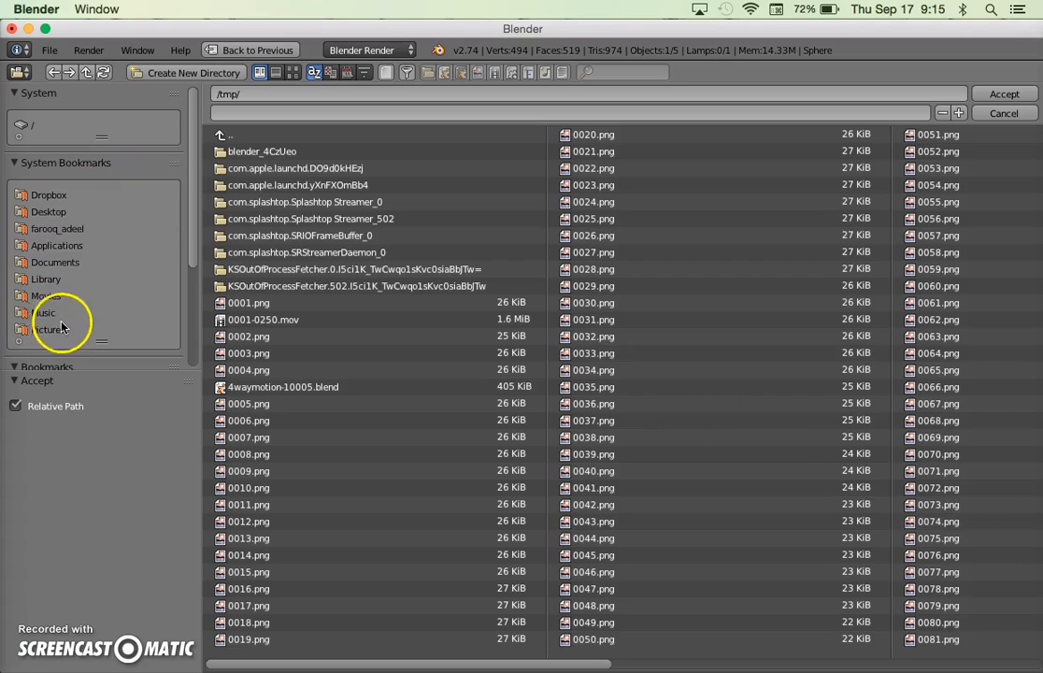
pyautogui.click(50, 213)
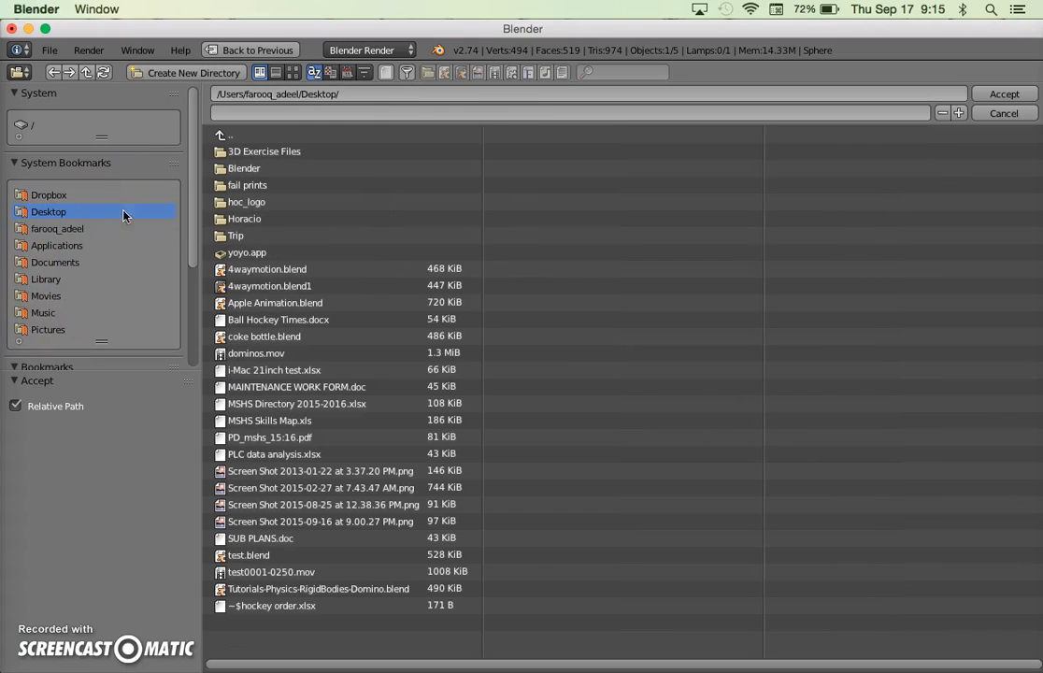
pyautogui.click(313, 113)
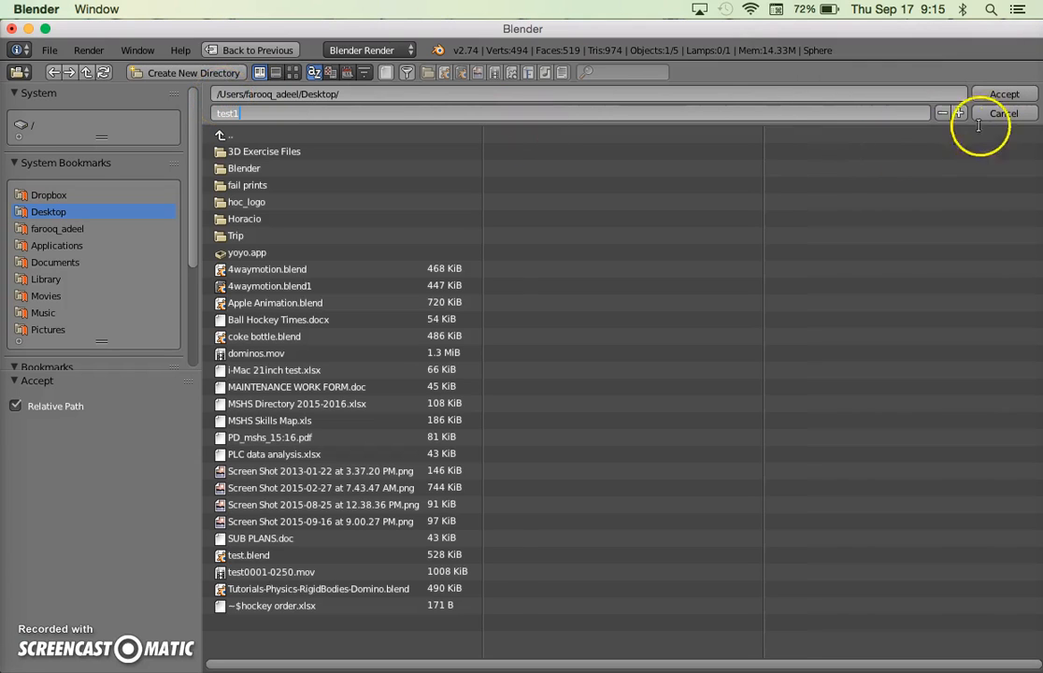
pyautogui.click(1006, 95)
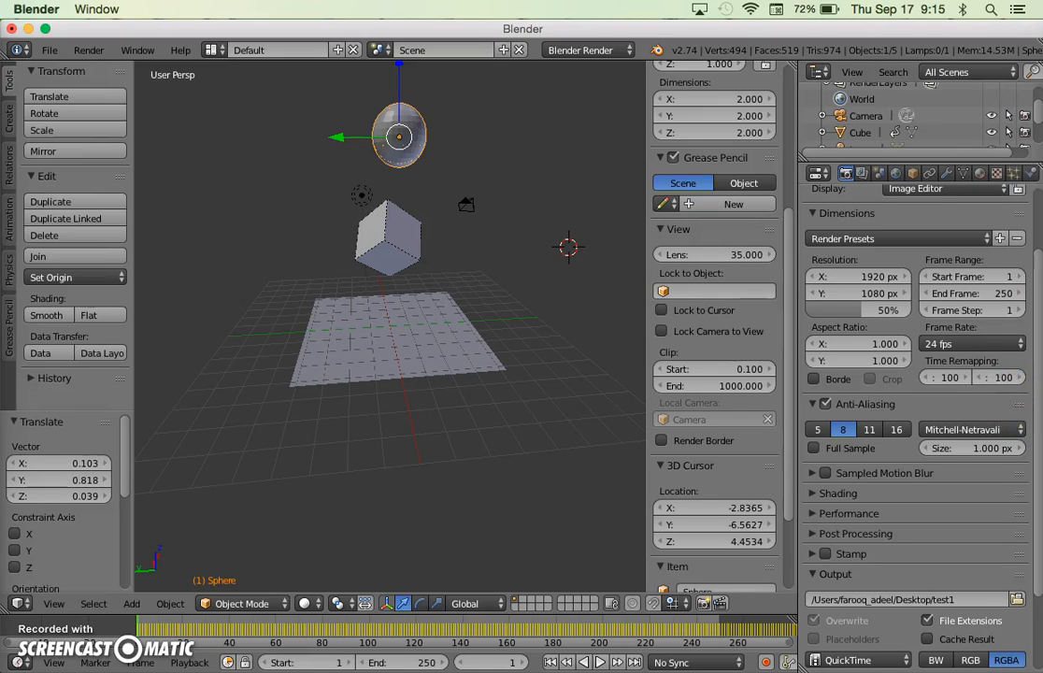
# Step: Set the render resolution to 600 px in X and 400 px in Y
pyautogui.click(869, 278)
pyautogui.write('60')
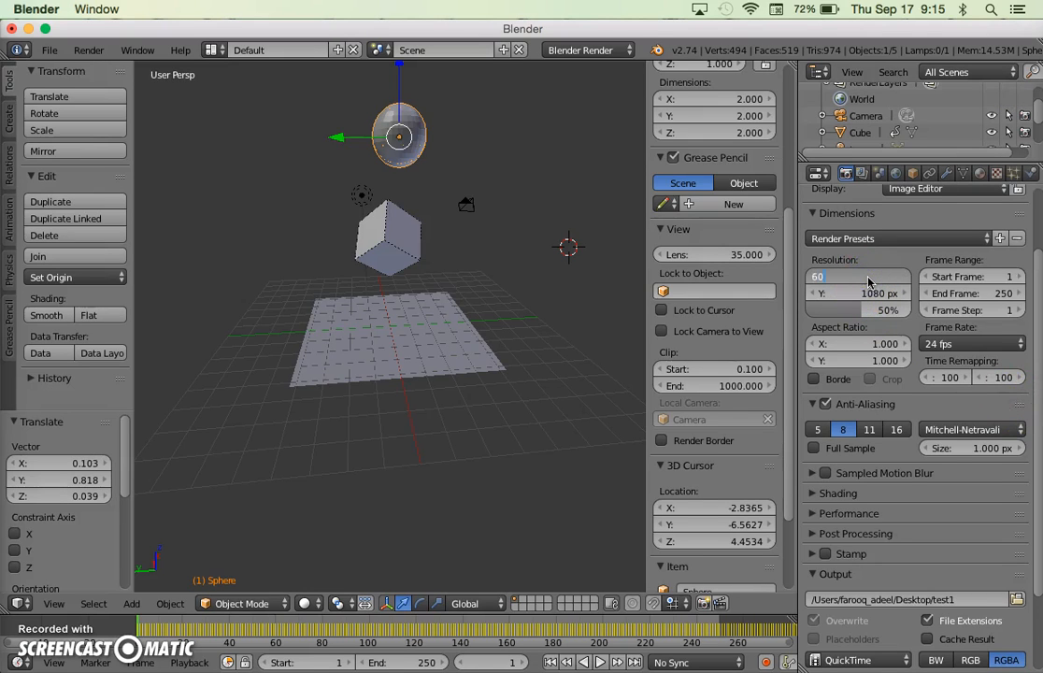
pyautogui.write('0')
pyautogui.press('Tab')
pyautogui.write('400')
pyautogui.press('Return')
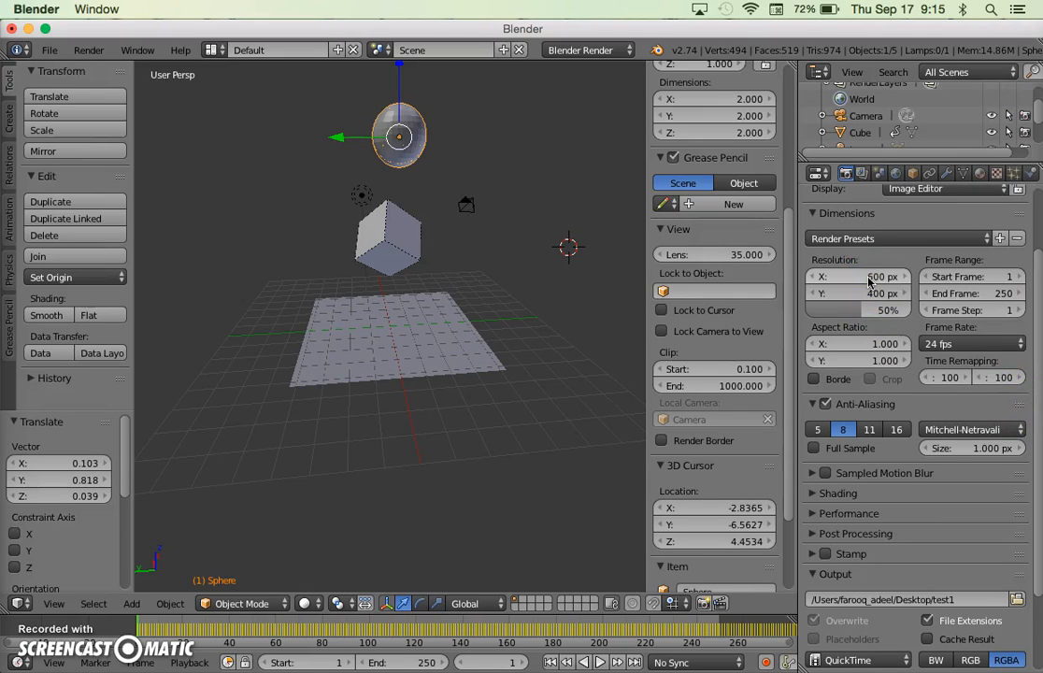
# Step: Render the full animation to the movie file, and return to the 3D view
pyautogui.moveTo(1033, 371); pyautogui.dragTo(1031, 265)
pyautogui.click(911, 250)
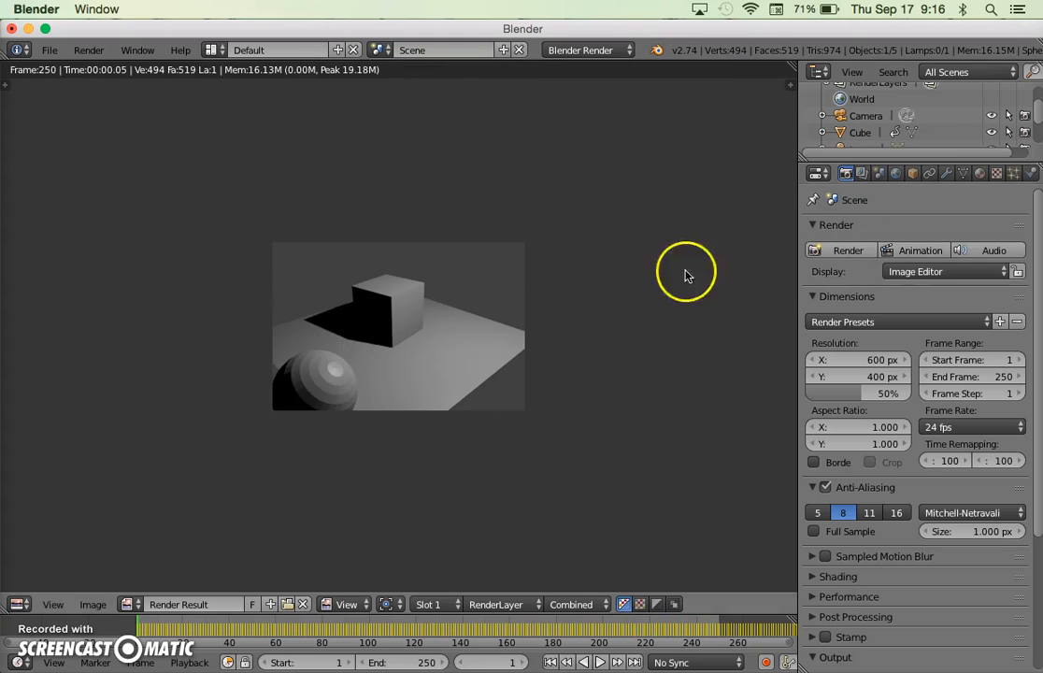
pyautogui.press('Escape')
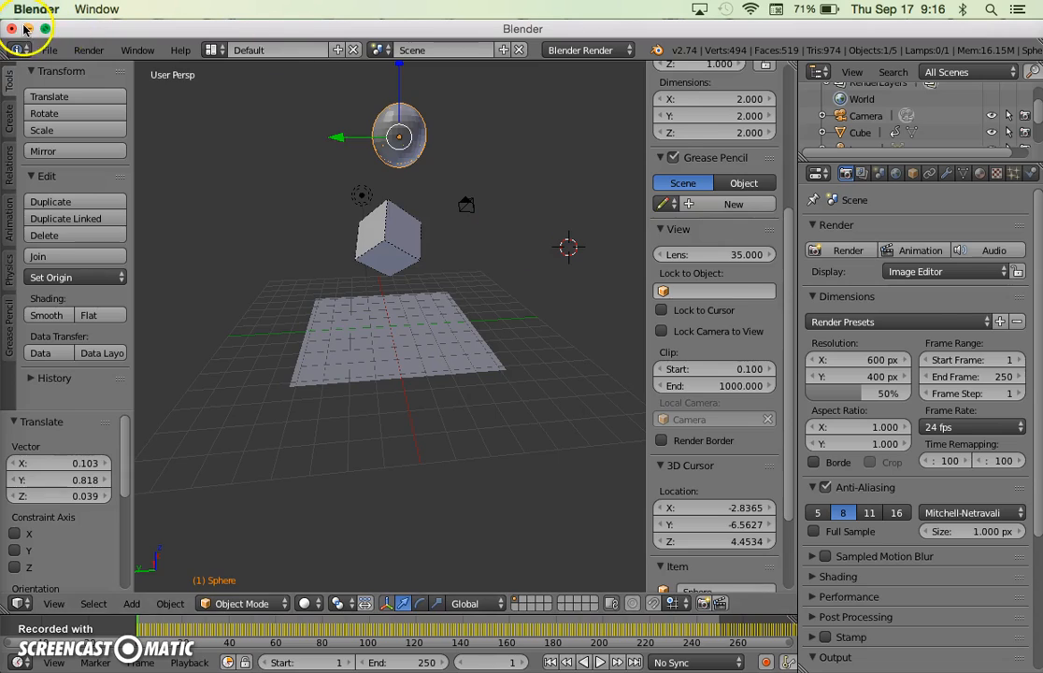
# Step: Open the rendered test10001-0250.mov from the desktop in QuickTime Player and play it in an enlarged window
pyautogui.click(27, 29)
pyautogui.doubleClick(994, 98)
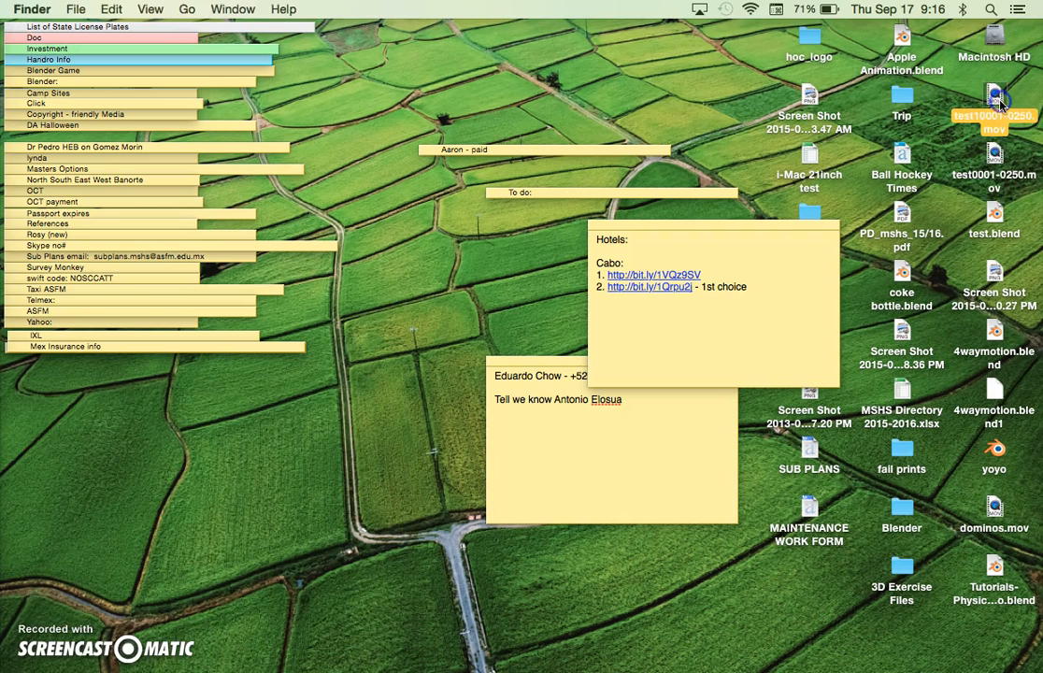
pyautogui.moveTo(332, 254); pyautogui.dragTo(673, 485)
pyautogui.press('space')
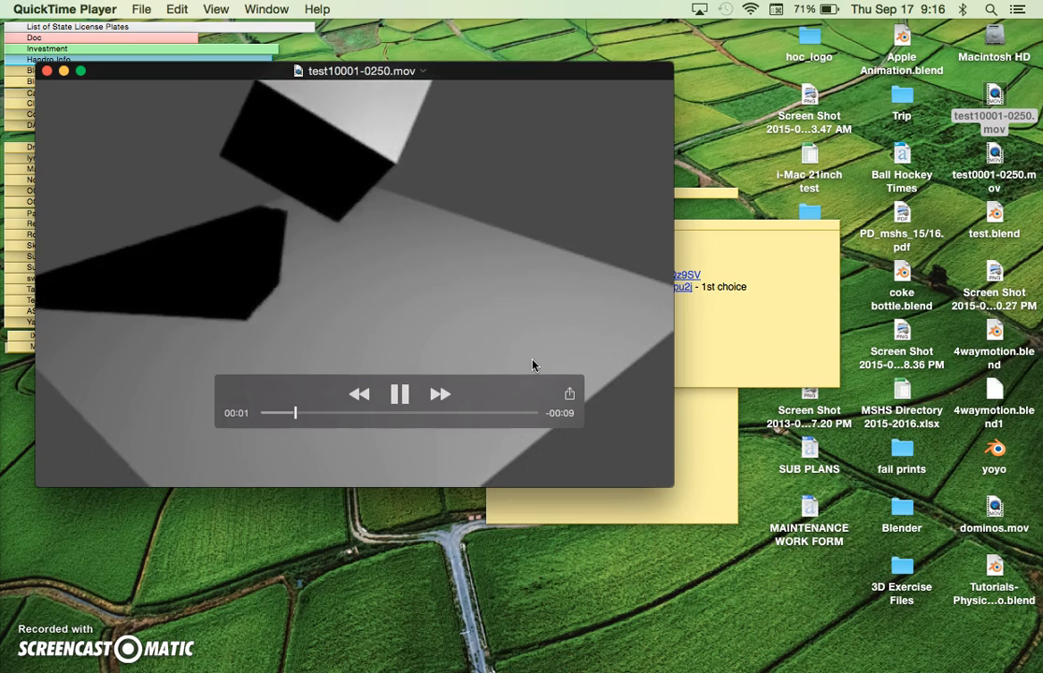